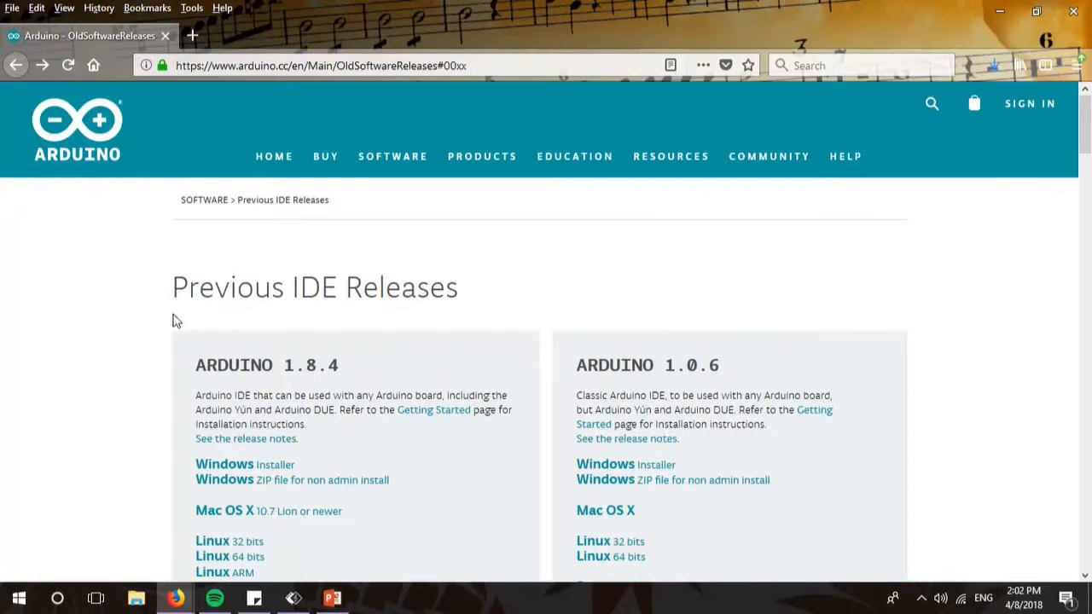
# Step: Download the Windows Installer for Arduino 1.6.11 without contributing and save the file
pyautogui.scroll(-6, 172, 320)
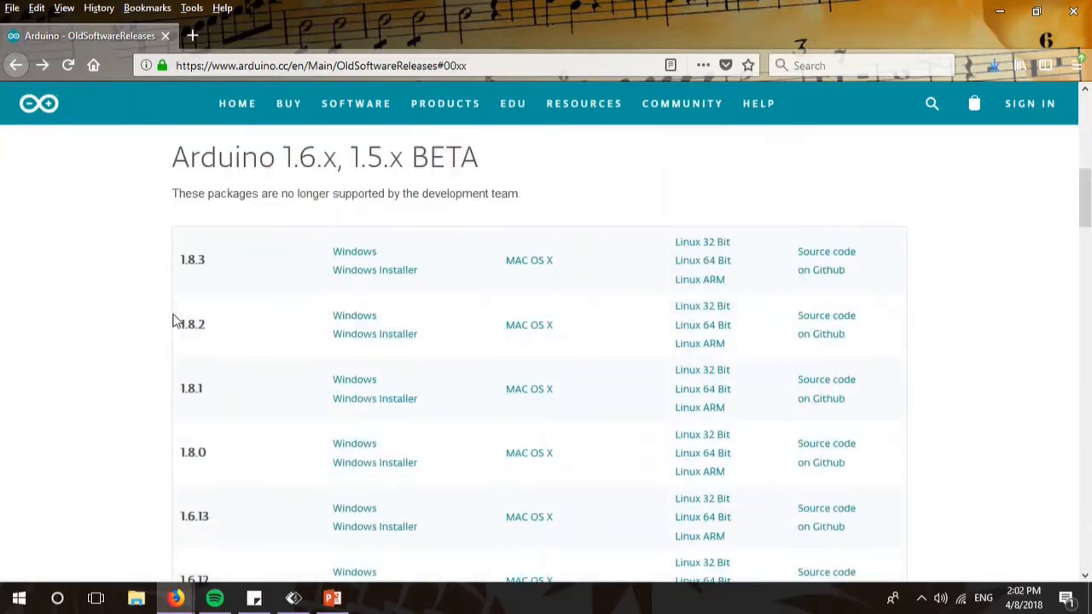
pyautogui.scroll(-5, 174, 318)
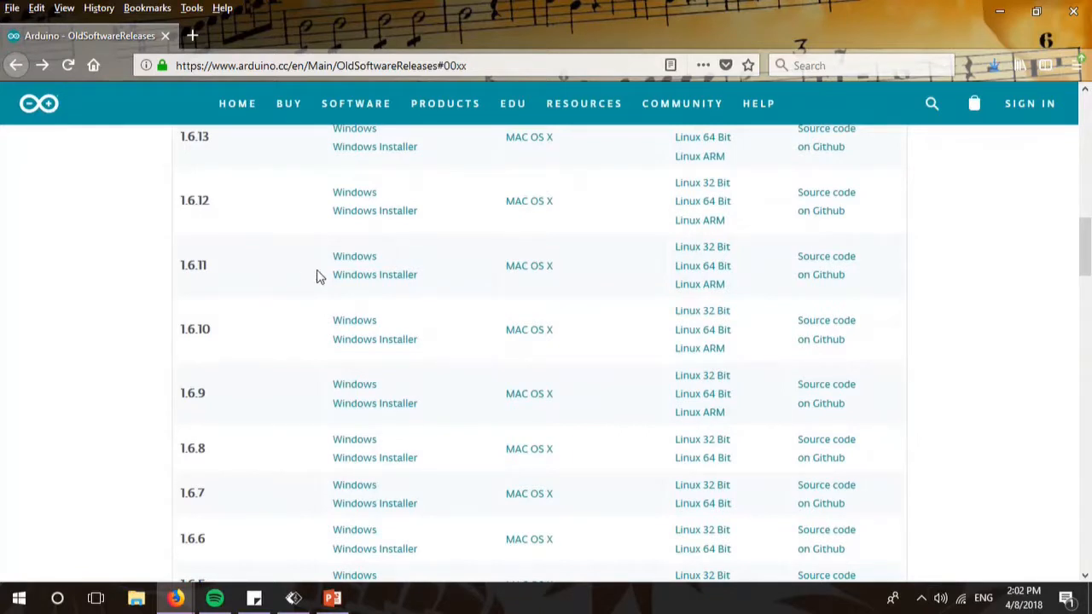
pyautogui.click(348, 280)
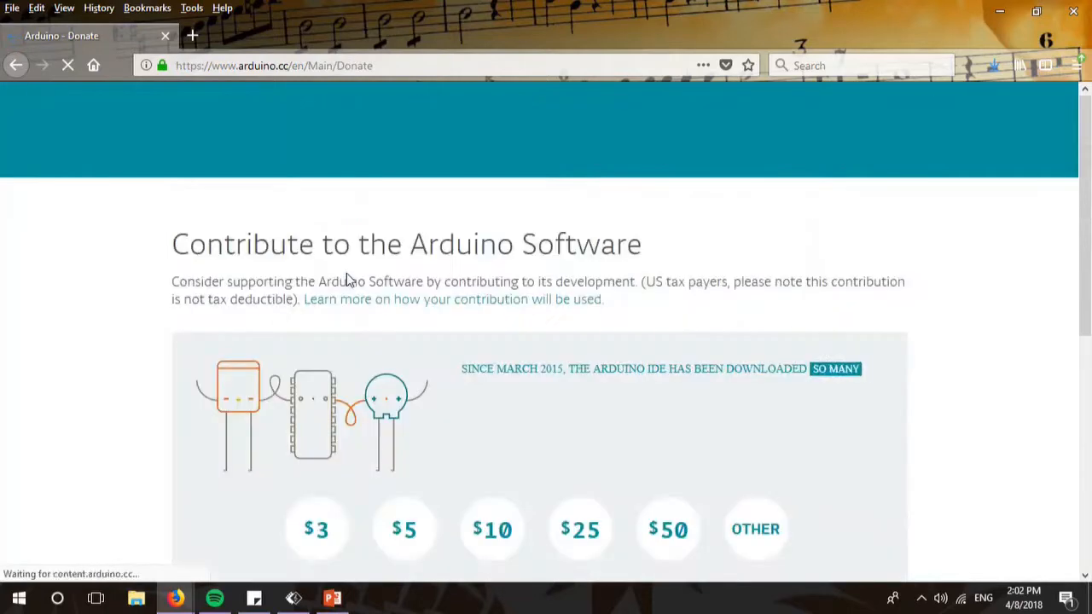
pyautogui.scroll(-3, 309, 298)
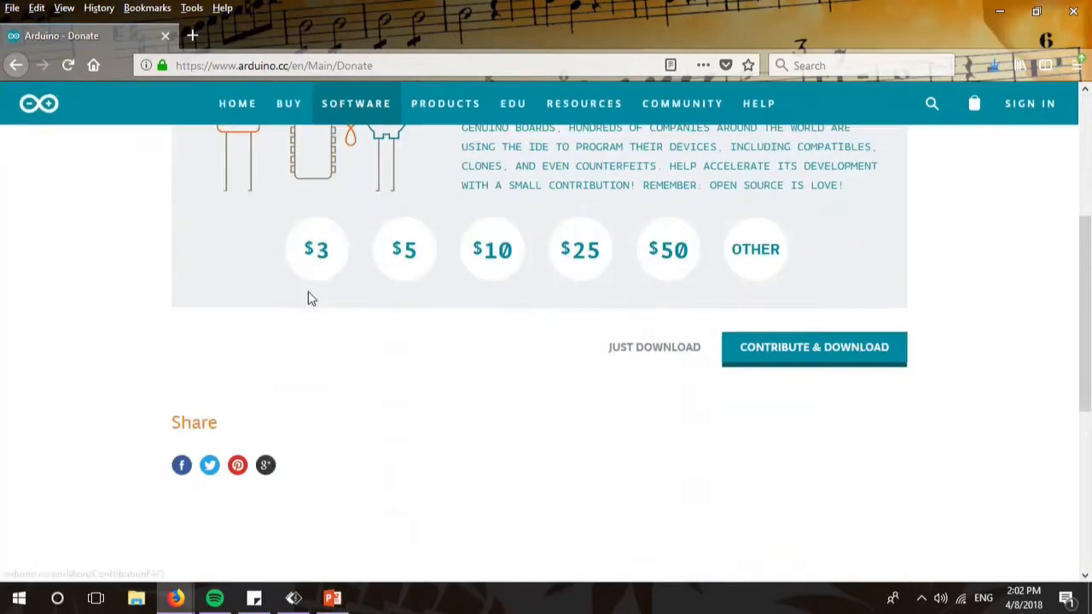
pyautogui.click(649, 337)
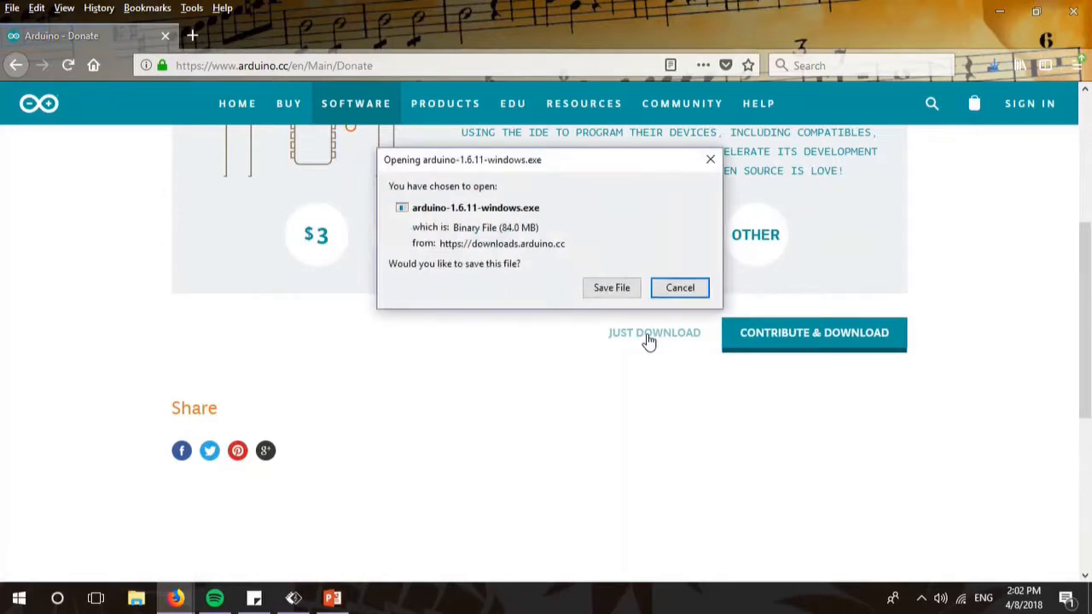
pyautogui.click(624, 287)
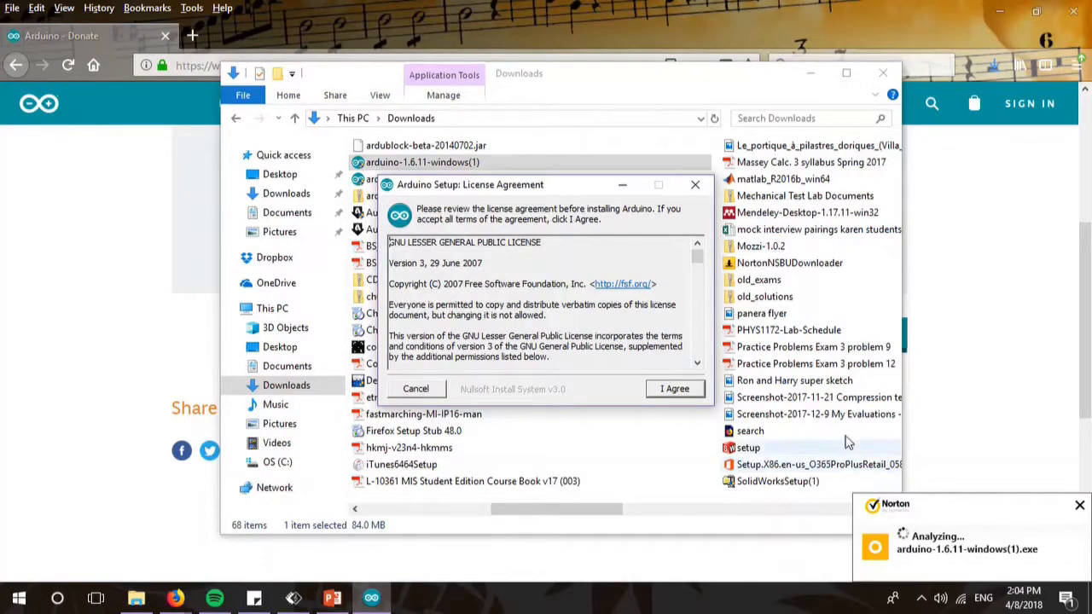
# Step: Accept the license and install Arduino with all components into C:\Program Files (x86)\Arduino, closing the Downloads window and the finished setup
pyautogui.click(881, 73)
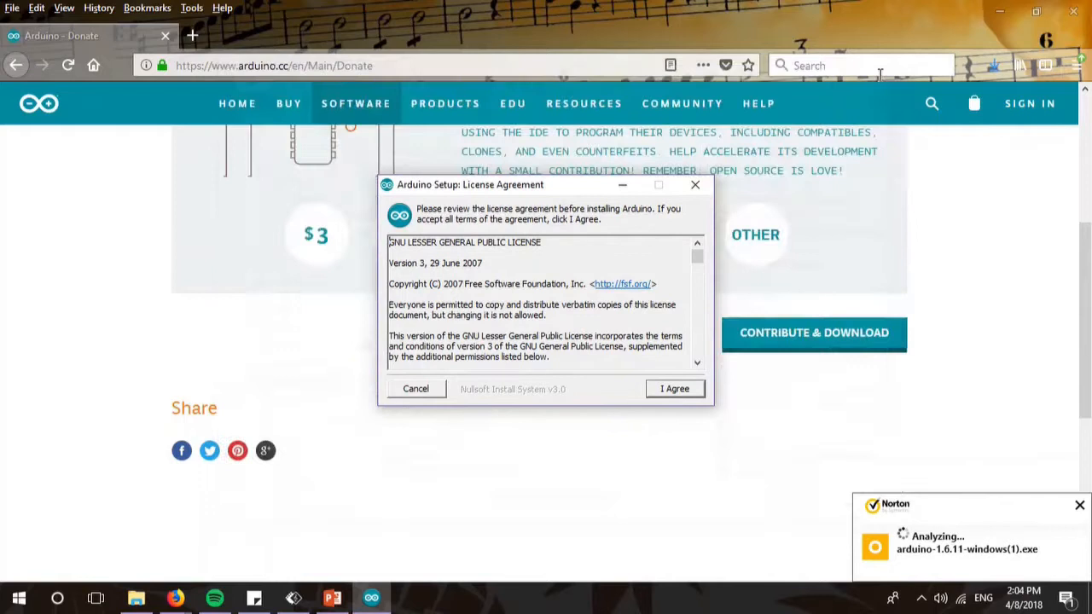
pyautogui.click(672, 390)
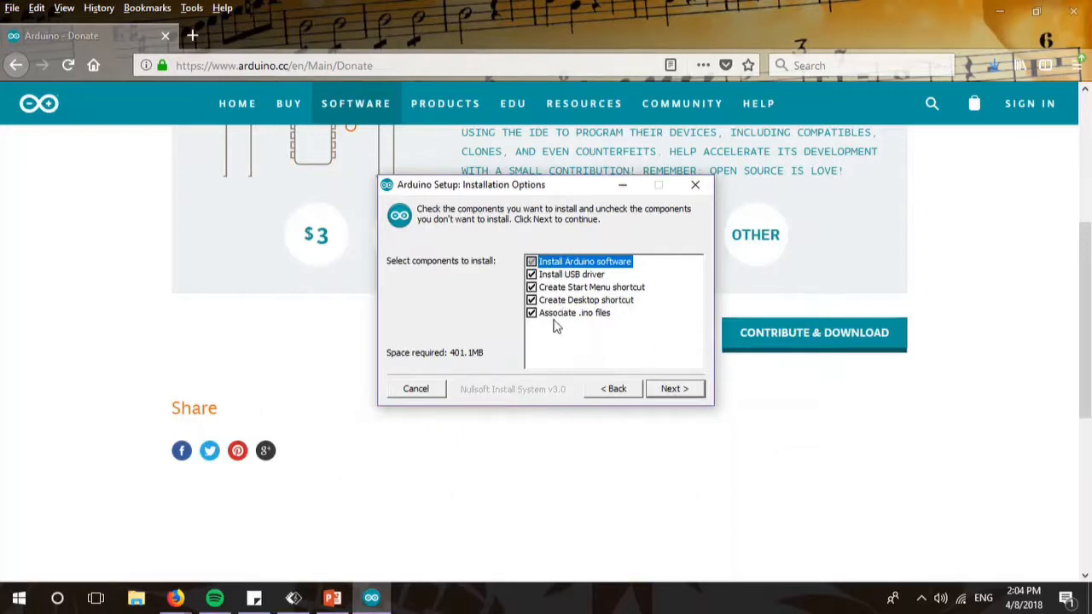
pyautogui.click(684, 394)
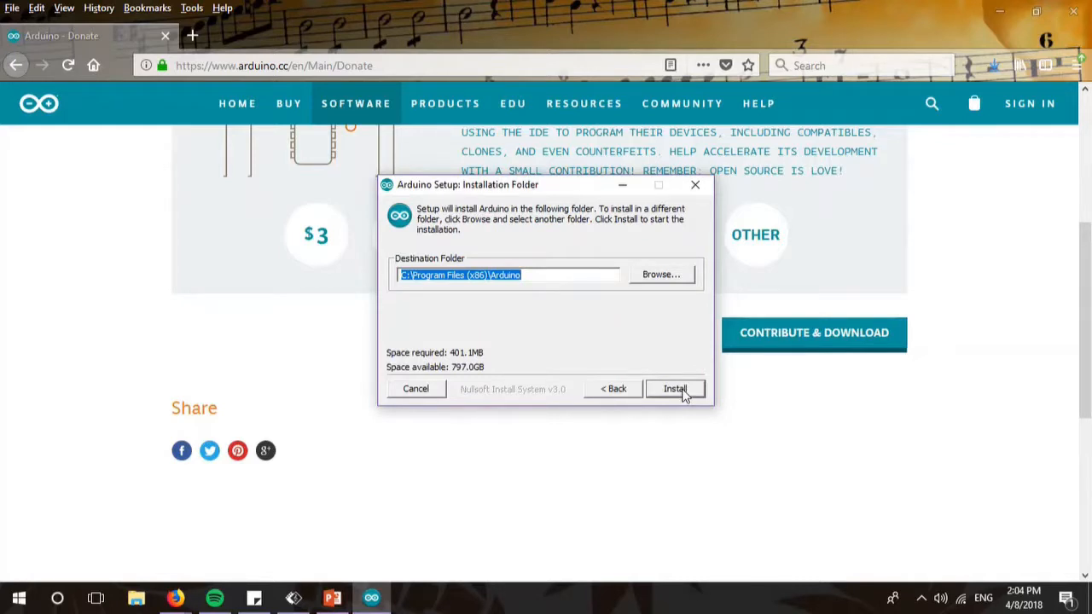
pyautogui.click(675, 389)
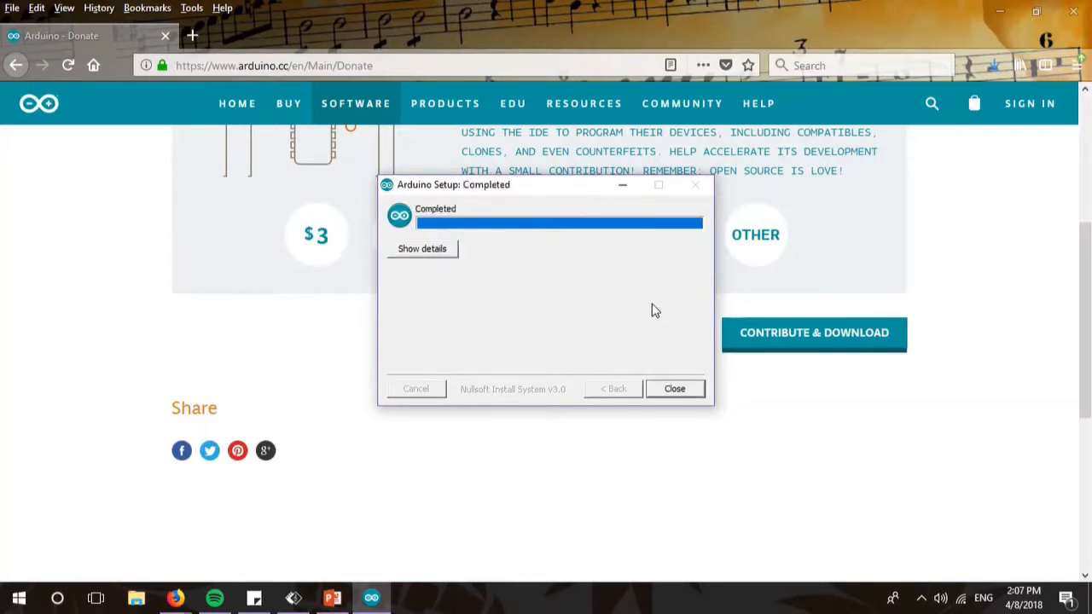
pyautogui.click(671, 390)
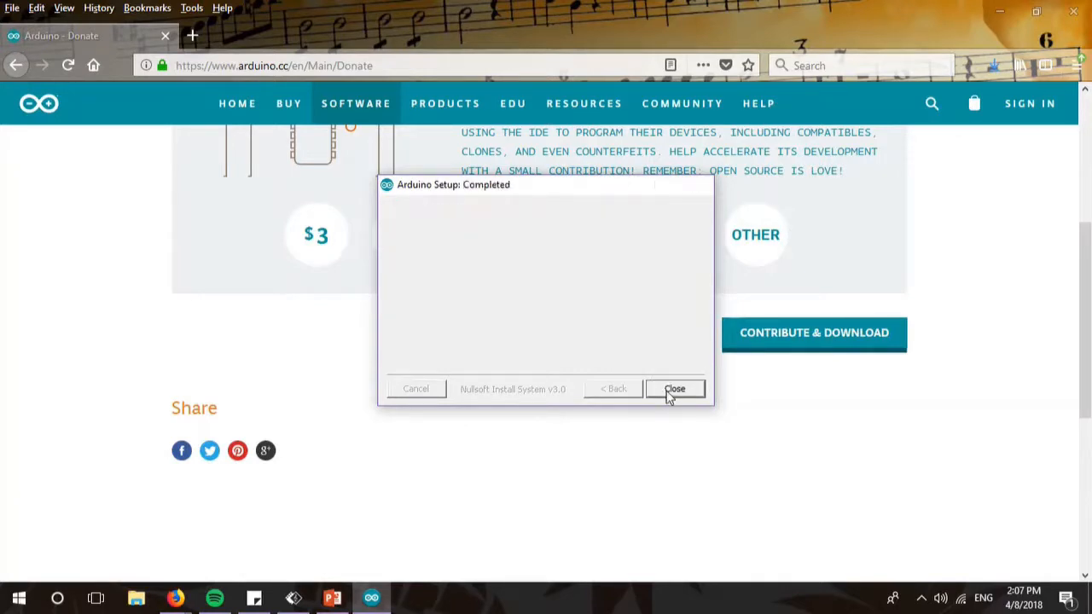
# Step: Launch the newly installed Arduino program from the Windows list of apps
pyautogui.click(17, 604)
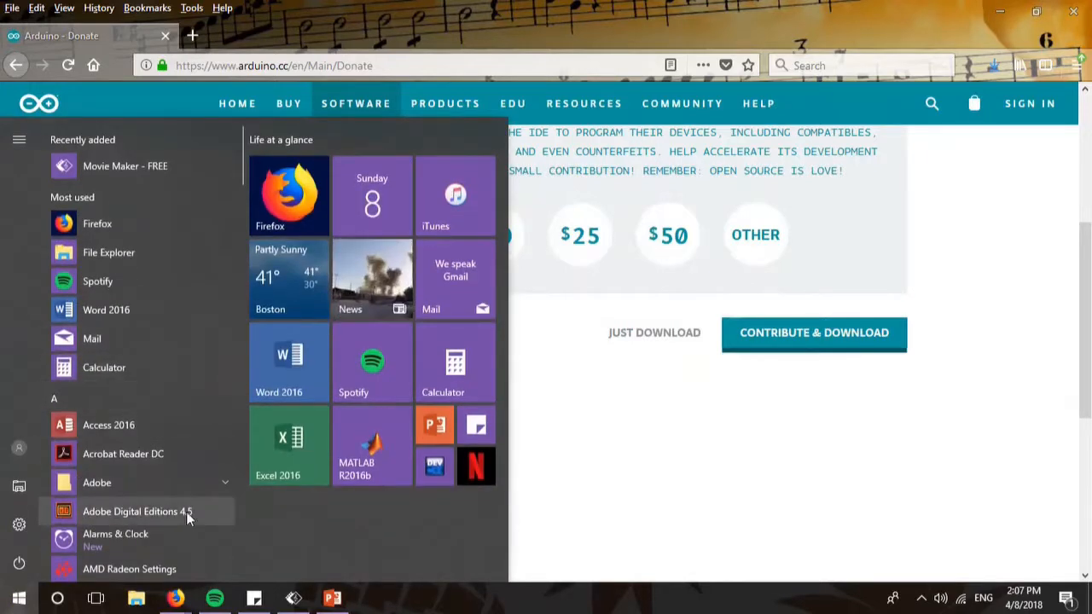
pyautogui.scroll(-1, 186, 512)
pyautogui.scroll(-2, 186, 511)
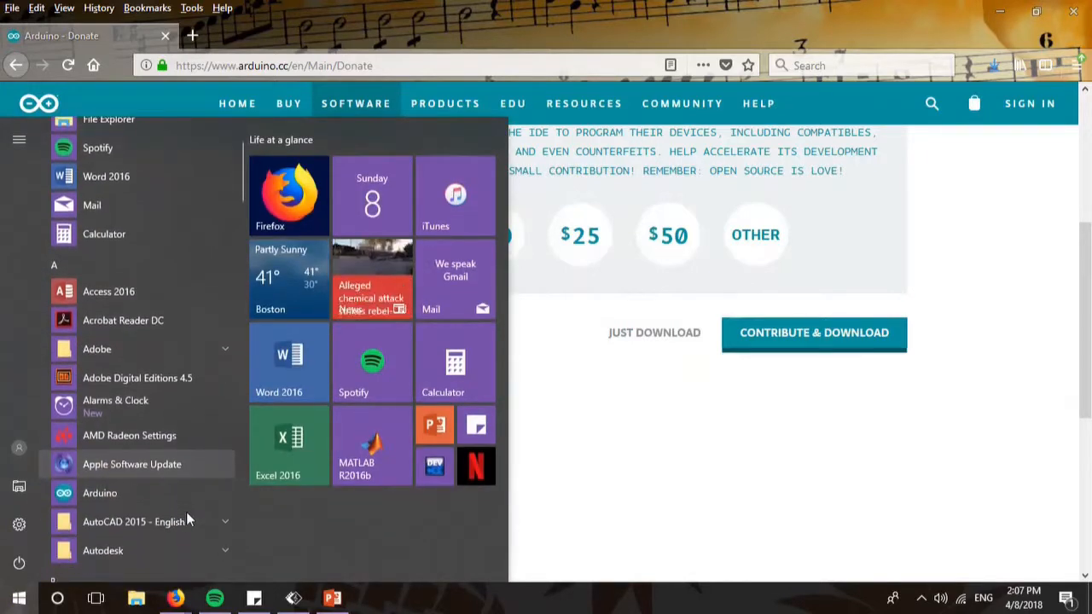
pyautogui.click(109, 492)
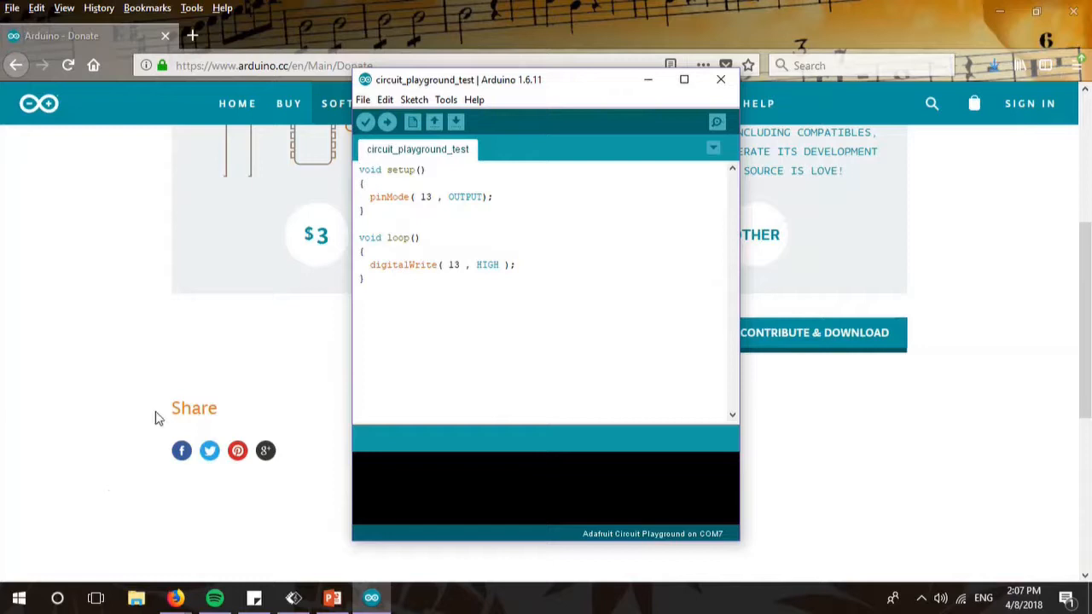
# Step: Check in the Boards Manager whether the Arduino AVR Boards package is installed, and close the manager
pyautogui.click(446, 100)
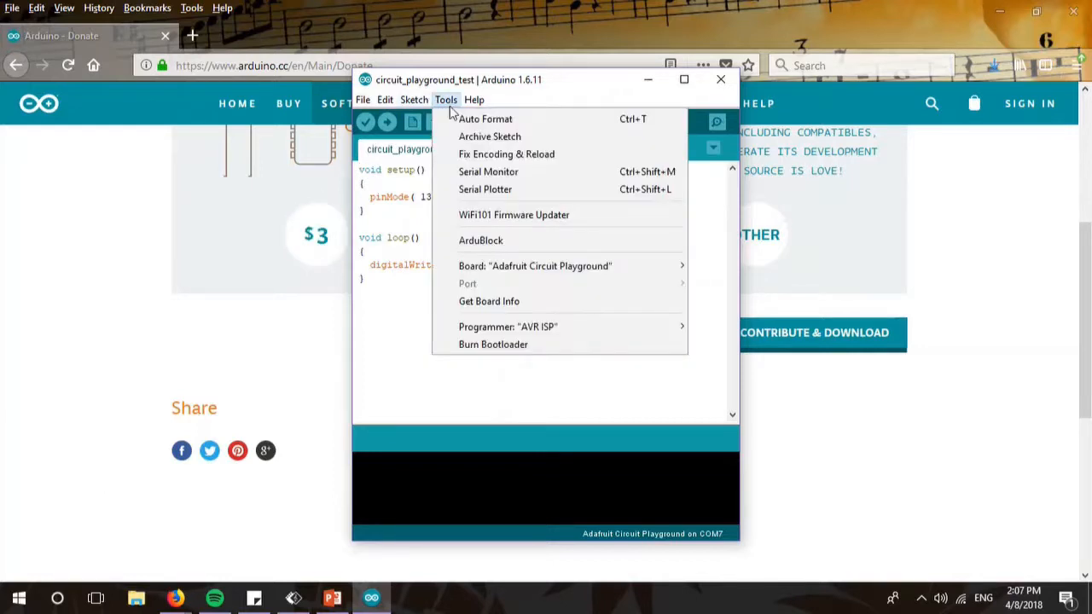
pyautogui.moveTo(542, 269)
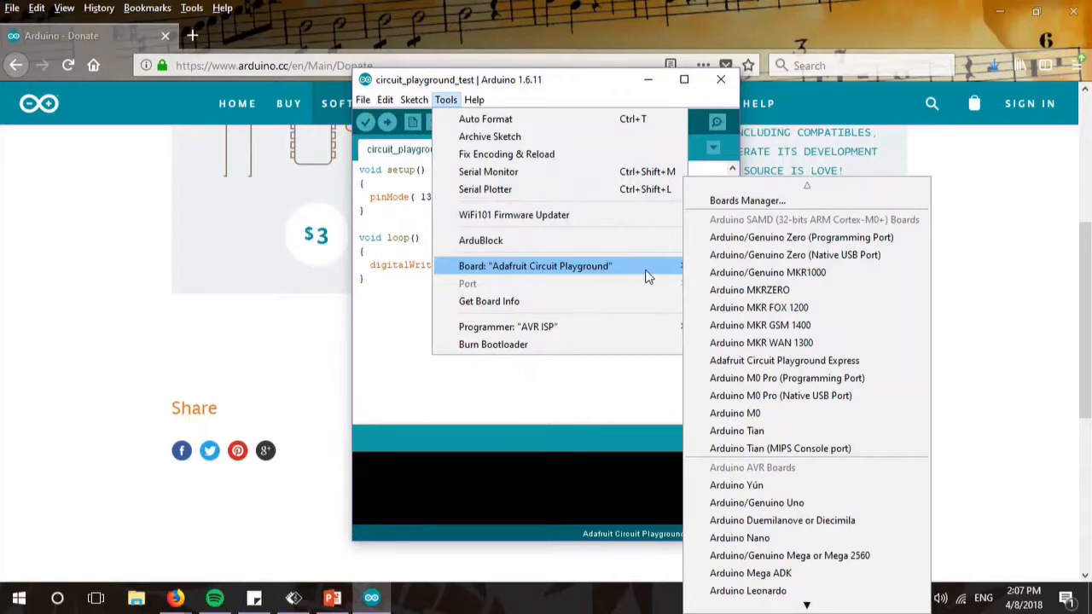
pyautogui.click(773, 205)
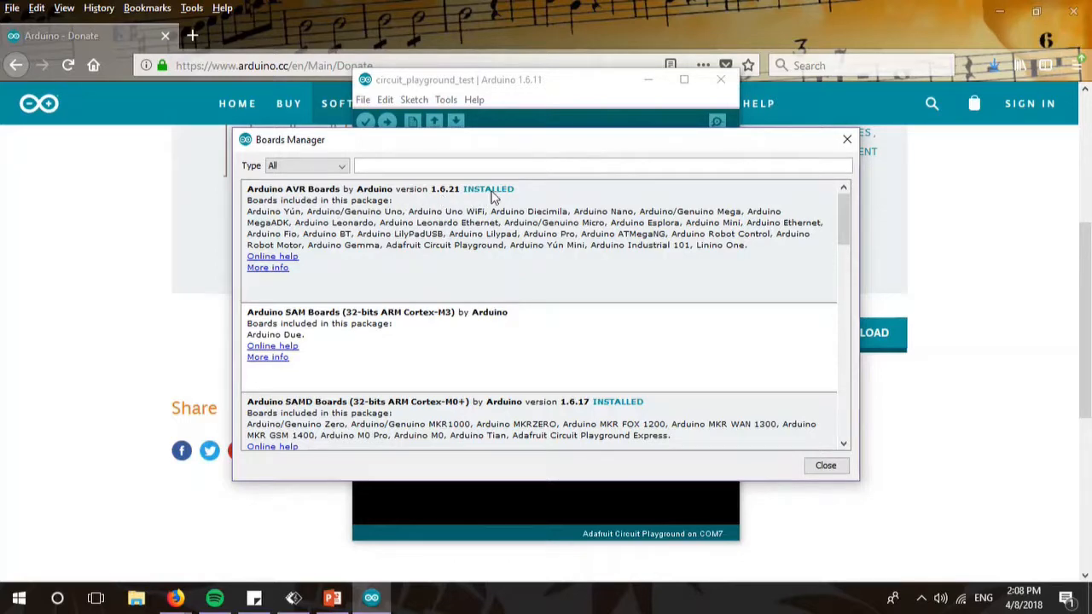
pyautogui.click(485, 271)
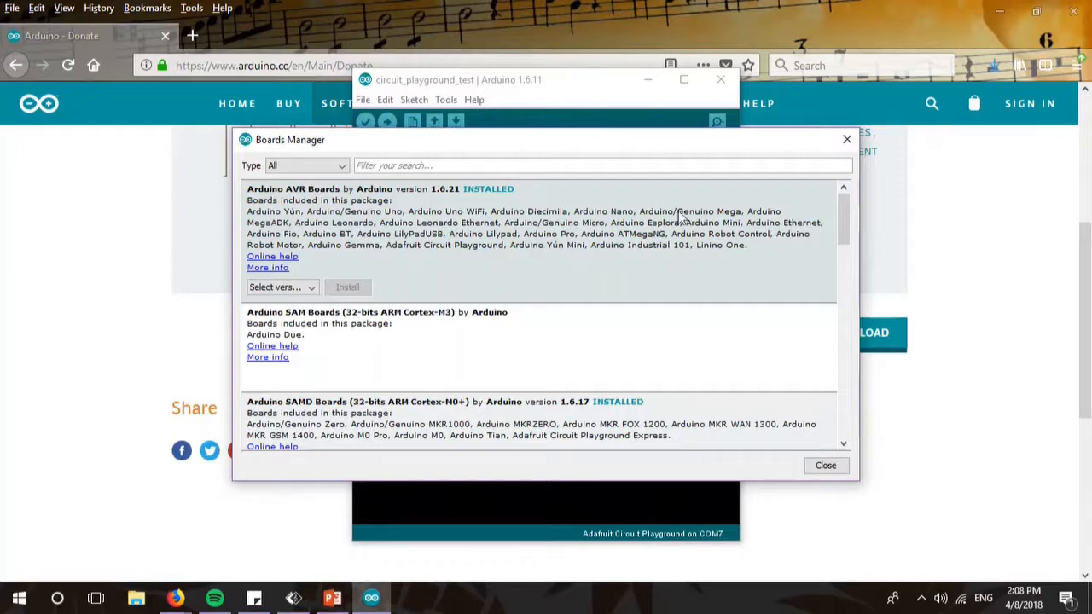
pyautogui.click(826, 468)
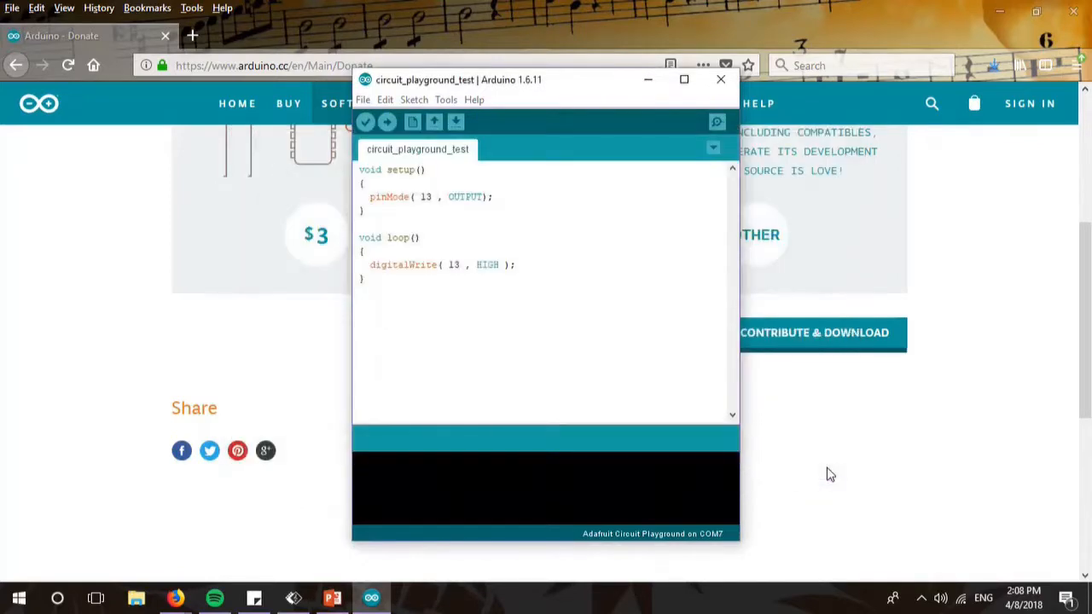
# Step: Select Adafruit Circuit Playground as the board and check the programmer setting
pyautogui.click(449, 100)
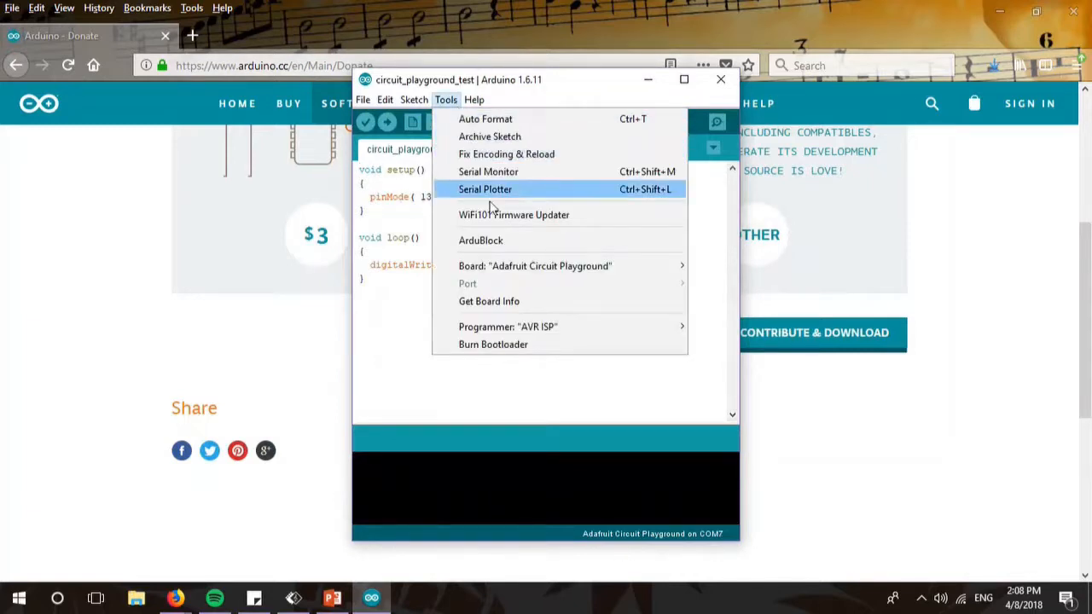
pyautogui.moveTo(515, 270)
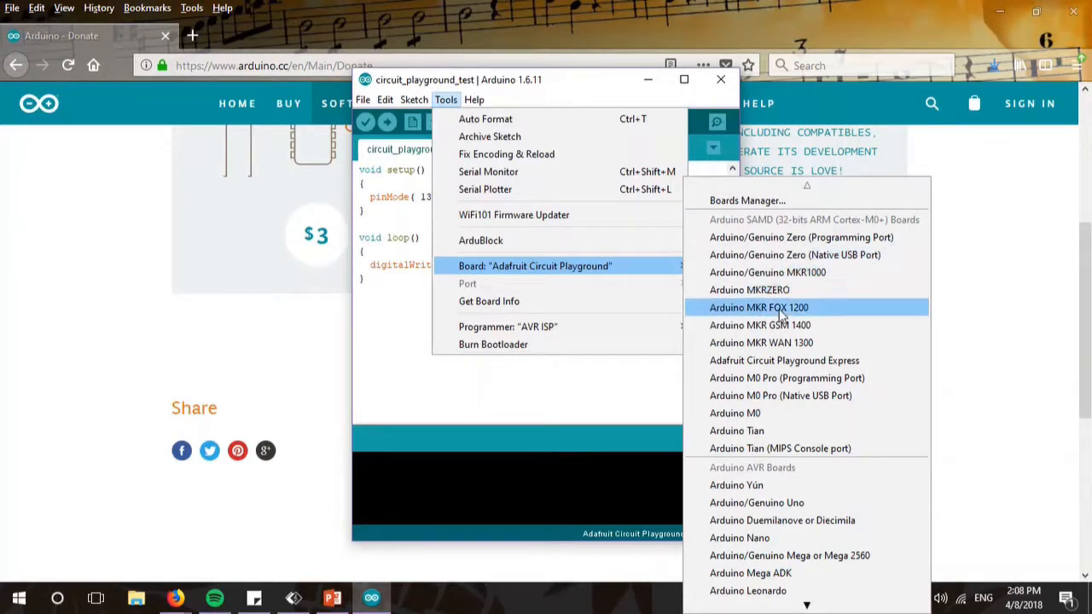
pyautogui.scroll(-5, 795, 400)
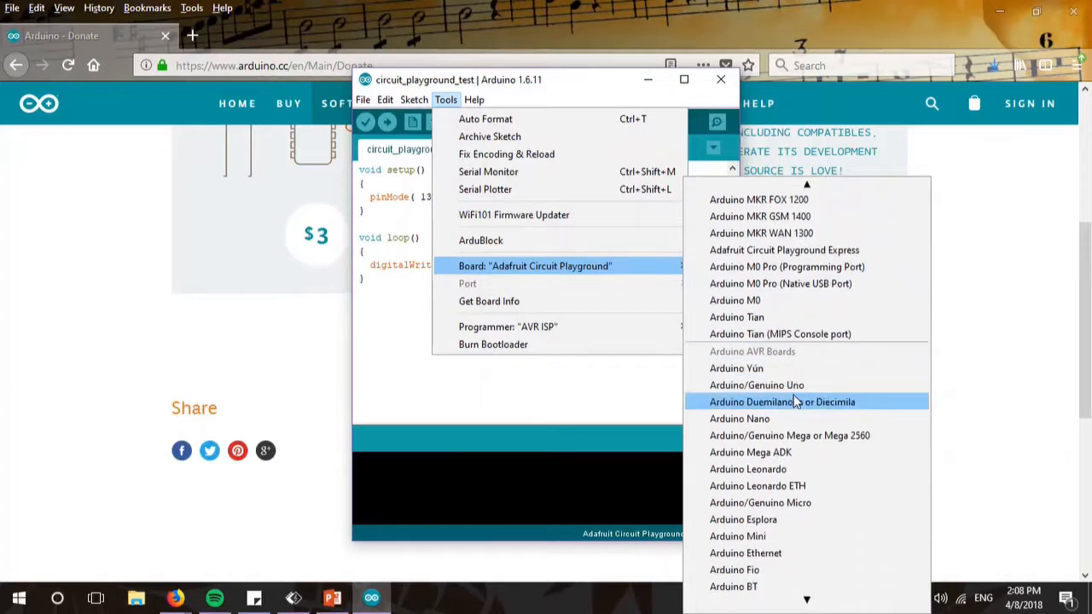
pyautogui.scroll(-7, 795, 401)
pyautogui.scroll(-3, 793, 400)
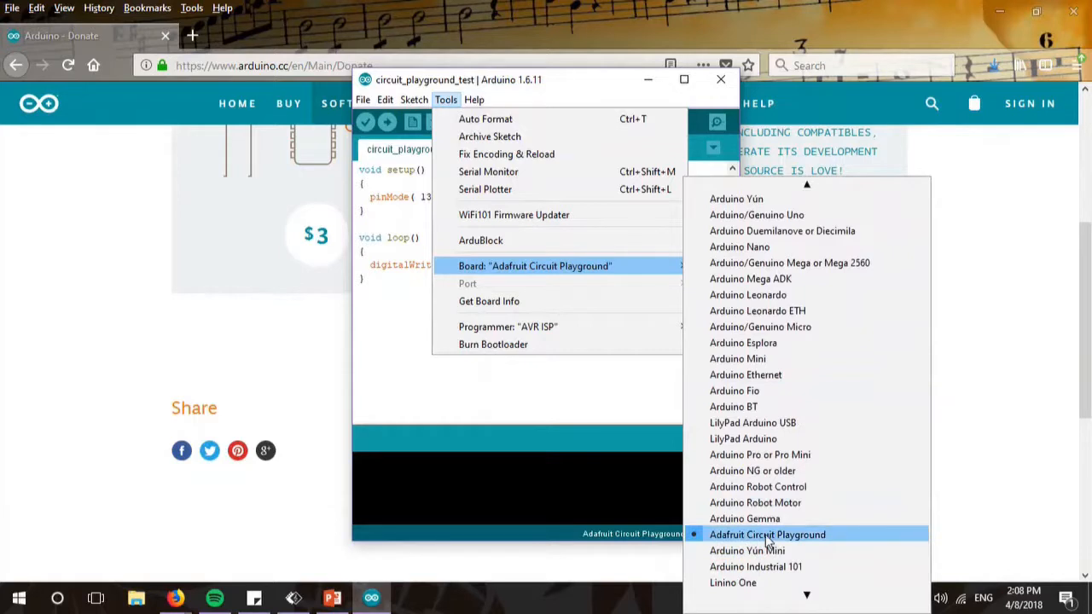
pyautogui.click(767, 536)
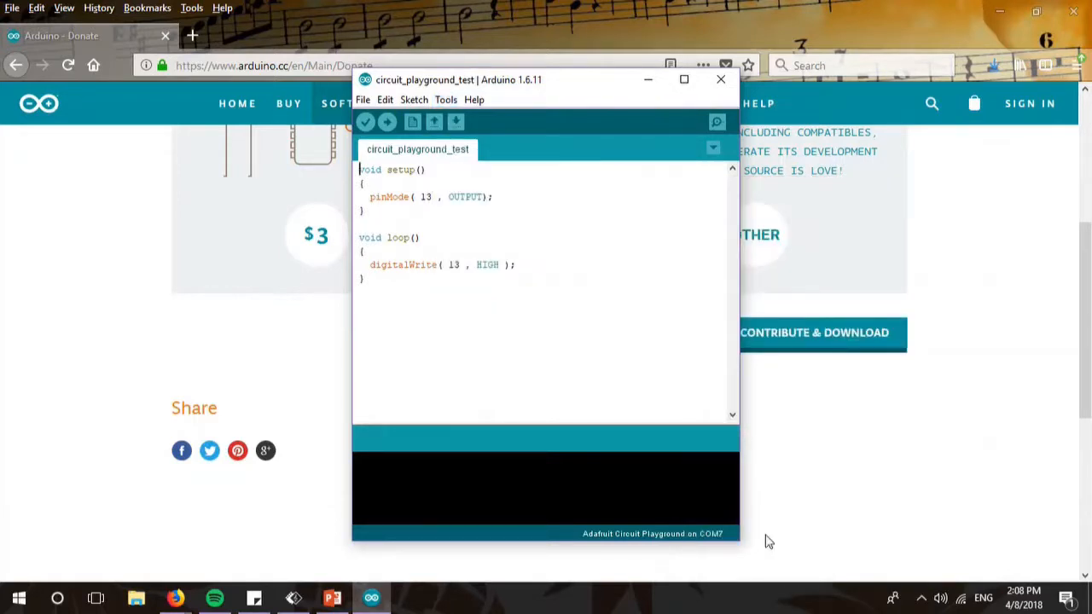
pyautogui.click(446, 100)
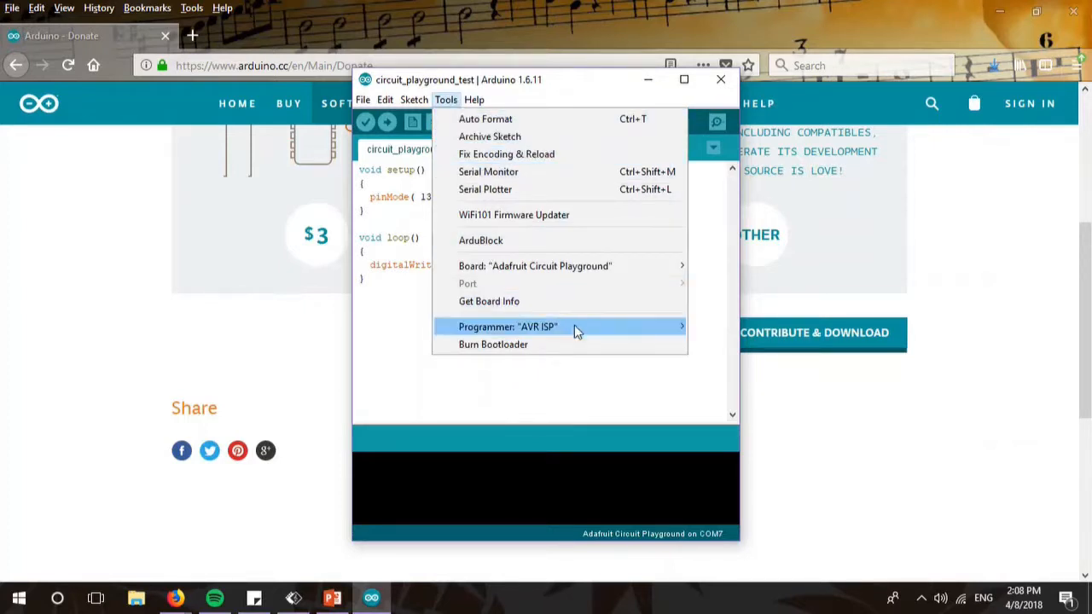
pyautogui.moveTo(574, 330)
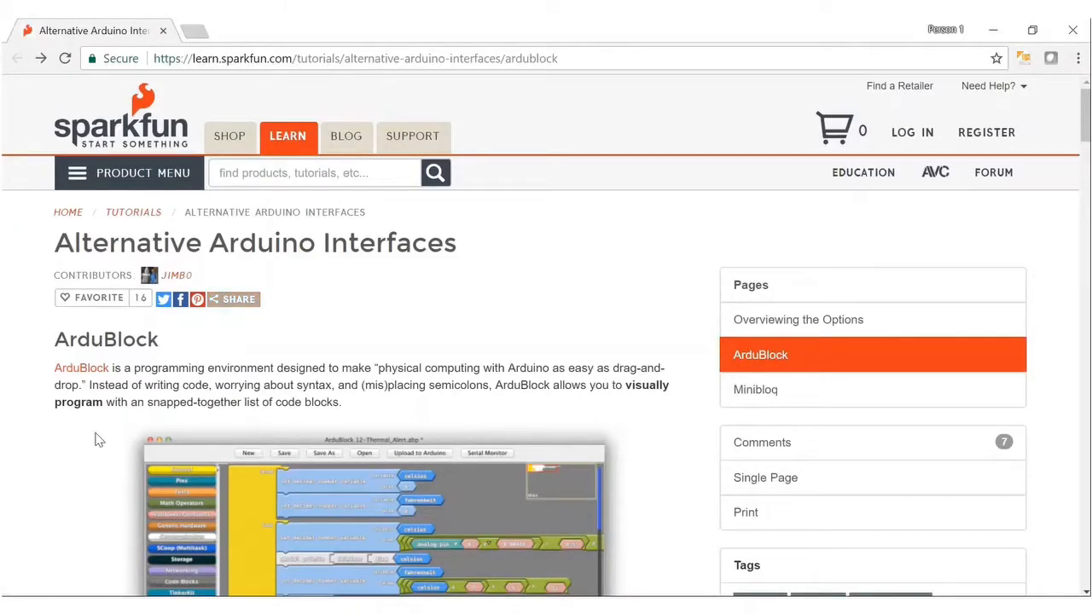
# Step: Follow the SparkFun ArduBlock tutorial's link to the ArduBlock SourceForge page and download ardublock-beta-20140702.jar
pyautogui.scroll(-6, 98, 439)
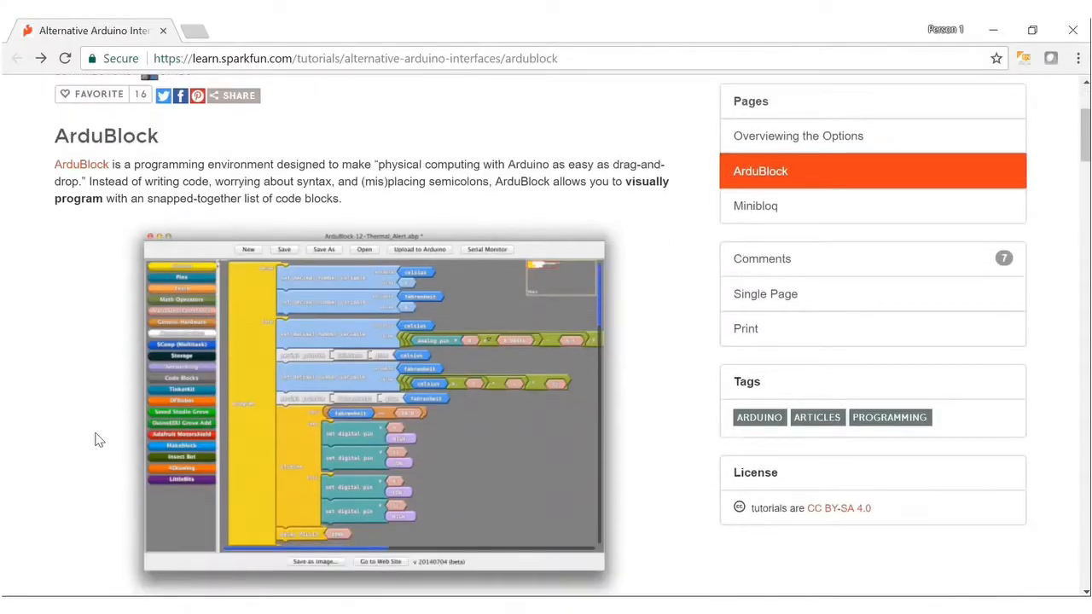
pyautogui.scroll(-2, 96, 433)
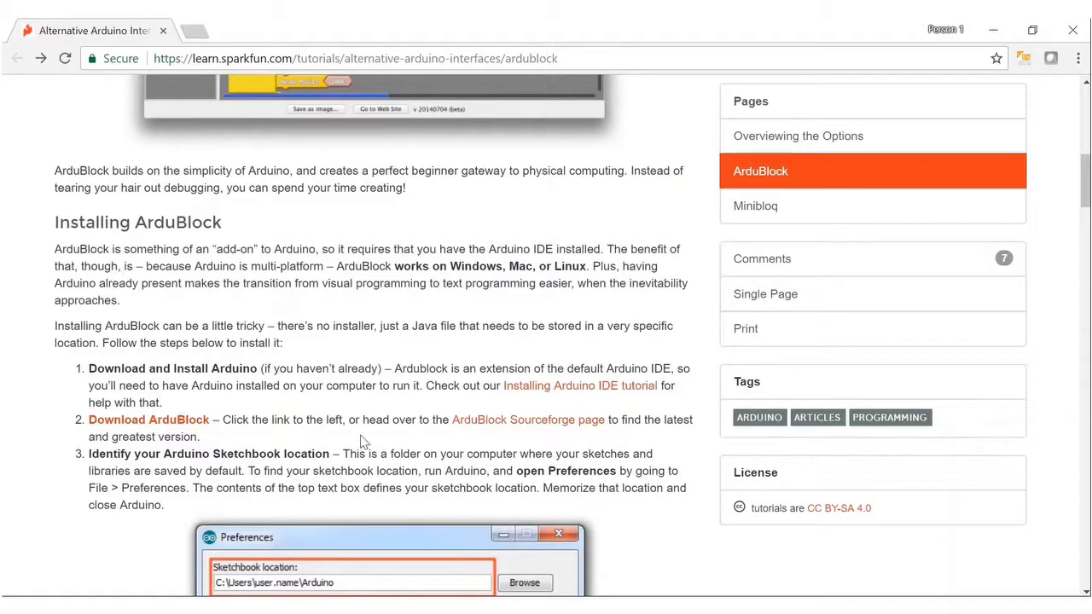
pyautogui.click(498, 425)
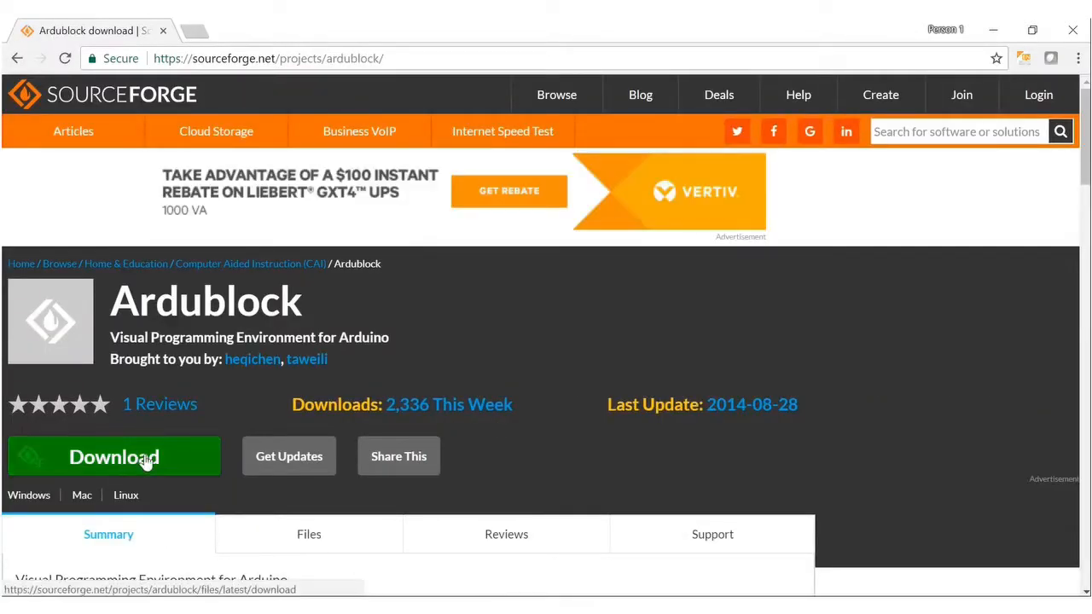
pyautogui.click(145, 459)
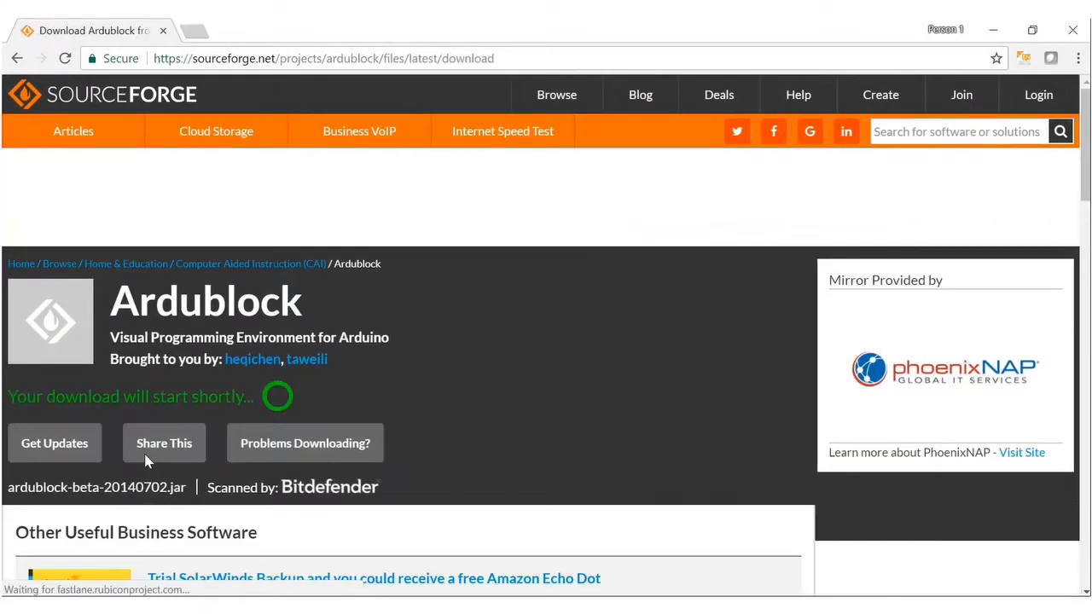
pyautogui.scroll(-3, 145, 460)
pyautogui.scroll(2, 145, 461)
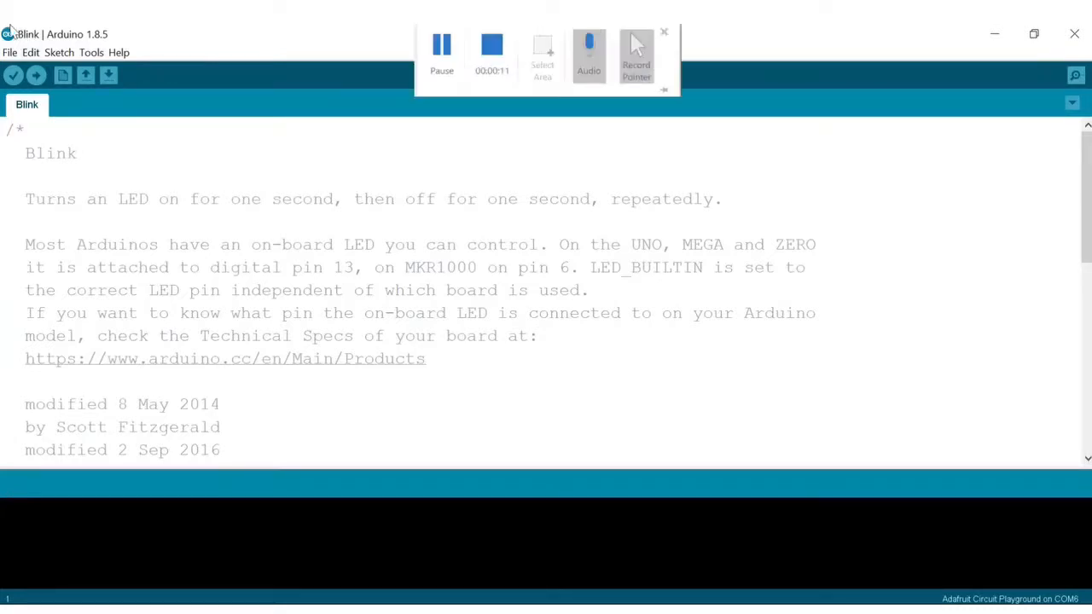
# Step: Copy the sketchbook location path from the Arduino preferences and close them without changes
pyautogui.click(10, 52)
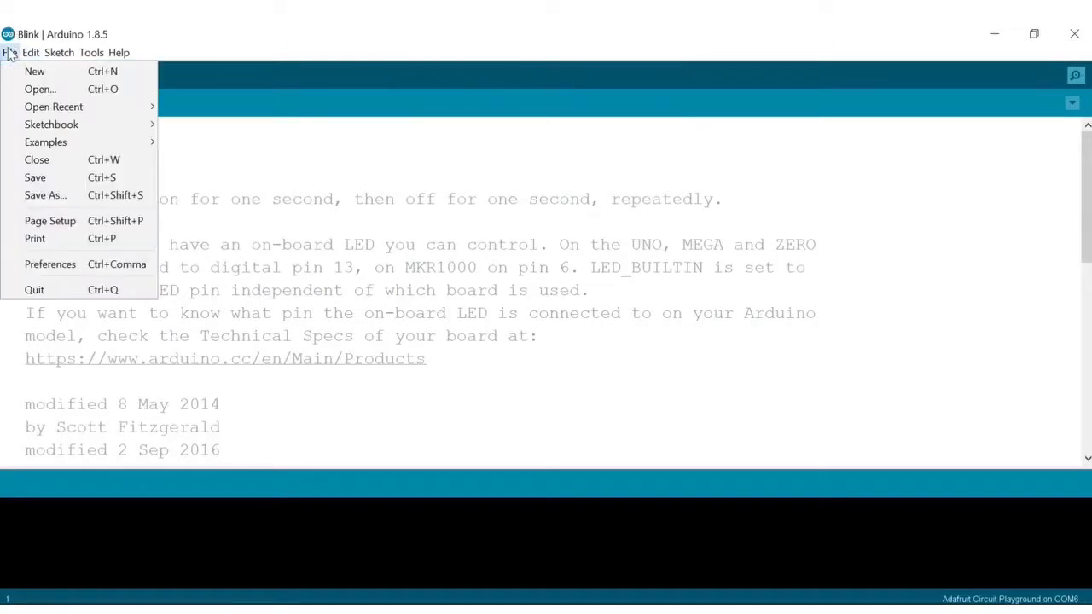
pyautogui.click(71, 265)
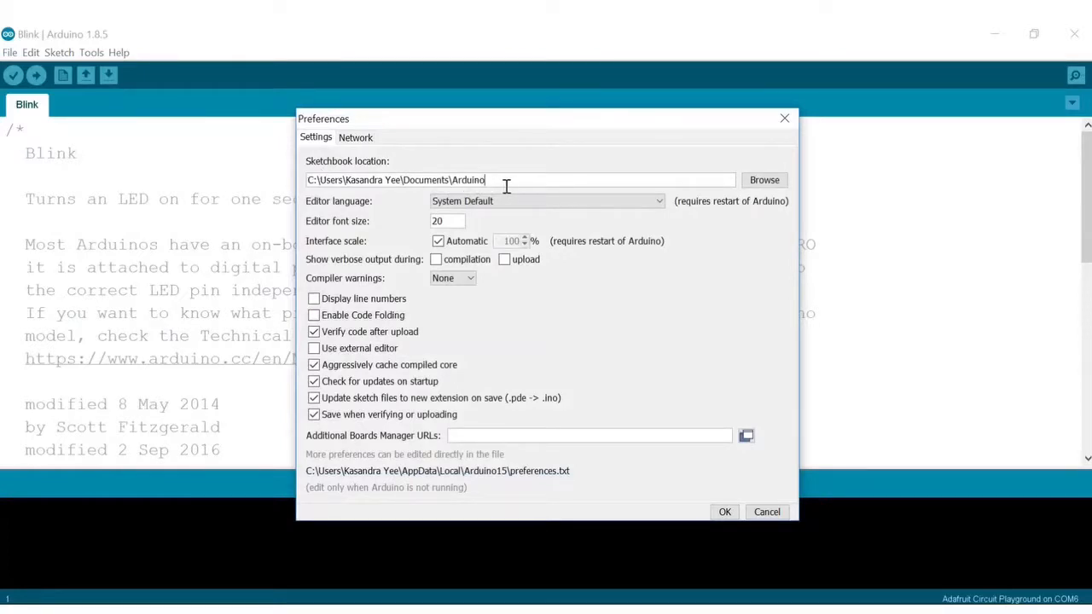
pyautogui.moveTo(504, 182); pyautogui.dragTo(316, 182)
pyautogui.hotkey('ctrl', 'c')
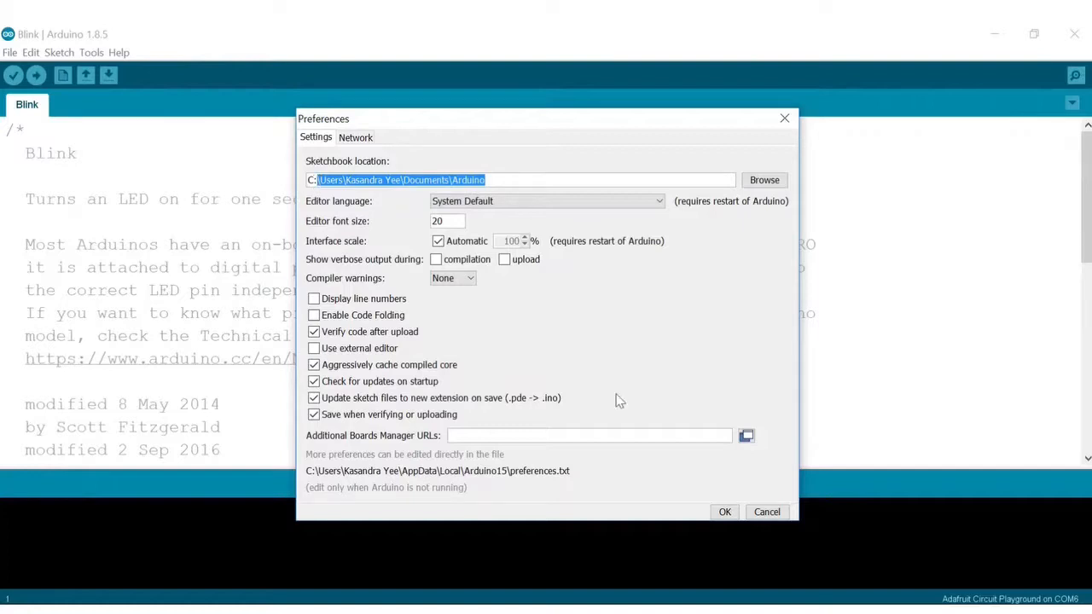
pyautogui.click(766, 512)
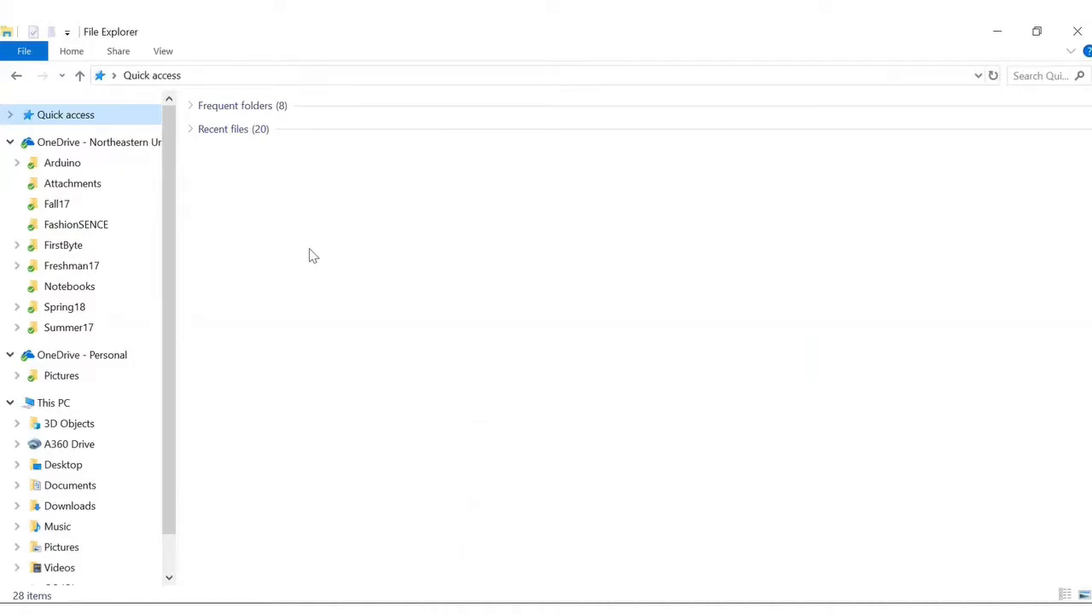
# Step: Go to the Arduino sketchbook folder in File Explorer using the copied path
pyautogui.click(244, 75)
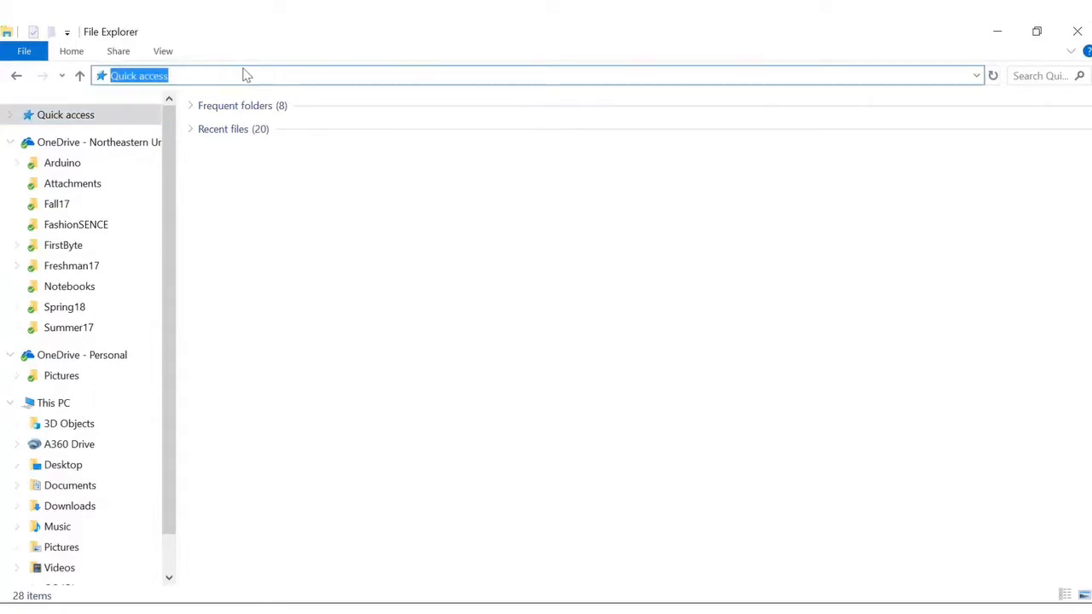
pyautogui.hotkey('ctrl', 'v')
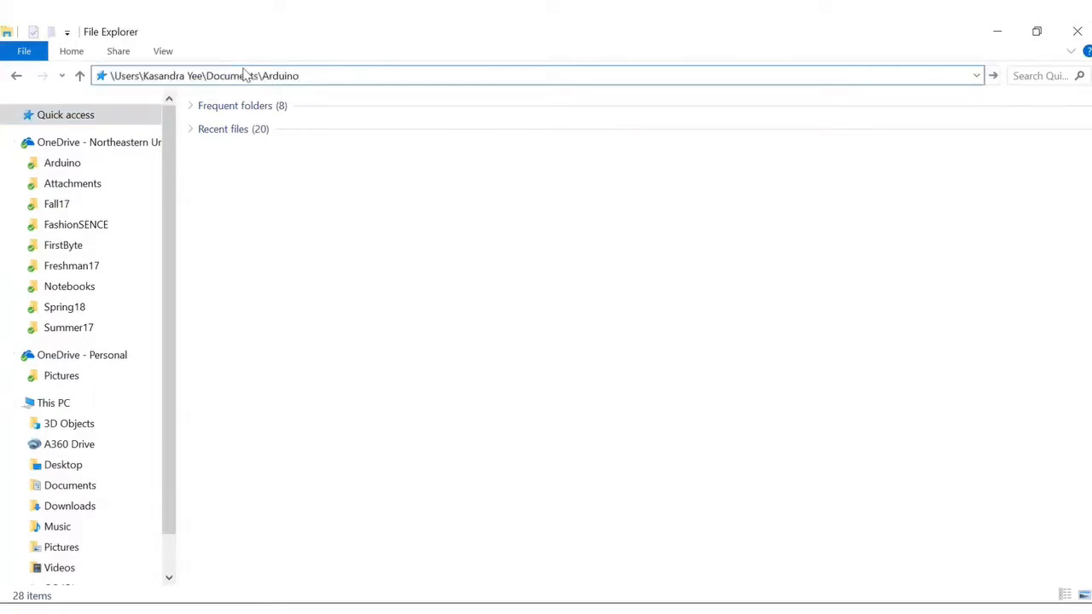
pyautogui.press('Return')
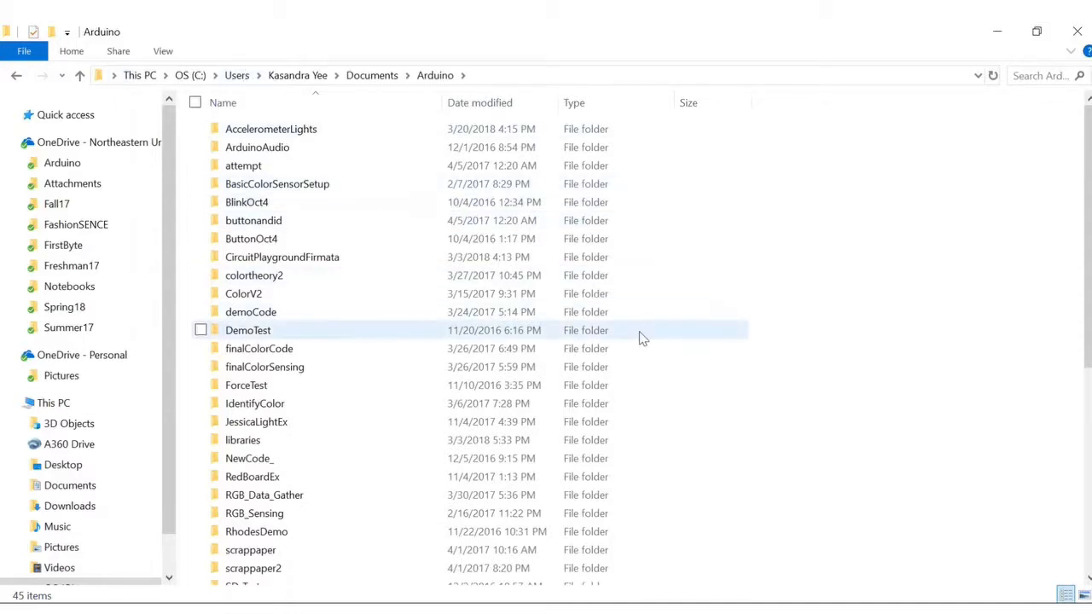
# Step: Create a folder named tools in the Arduino sketchbook folder
pyautogui.rightClick(689, 366)
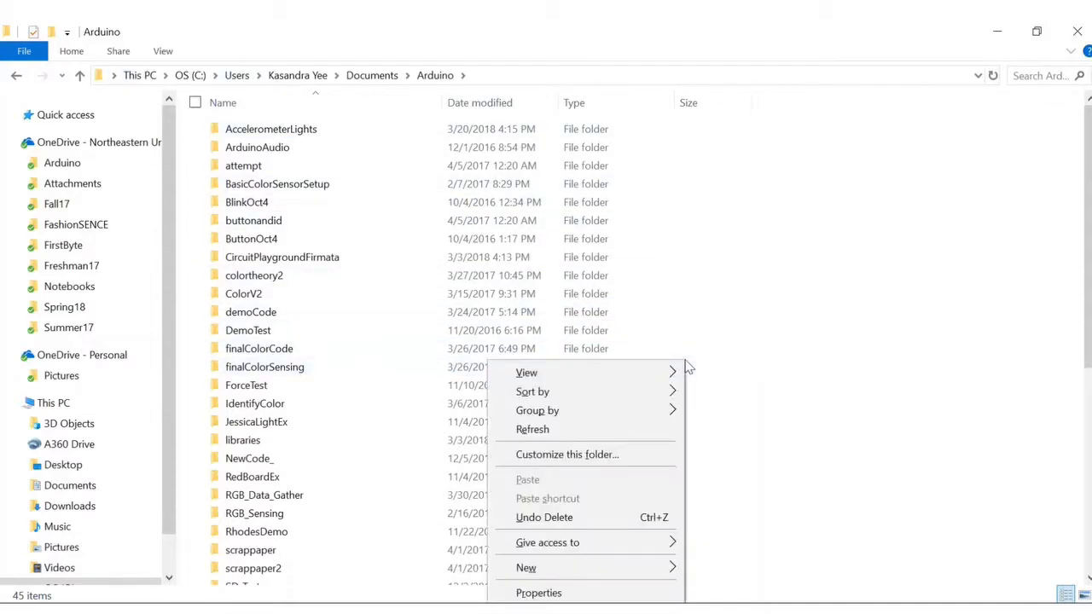
pyautogui.moveTo(611, 571)
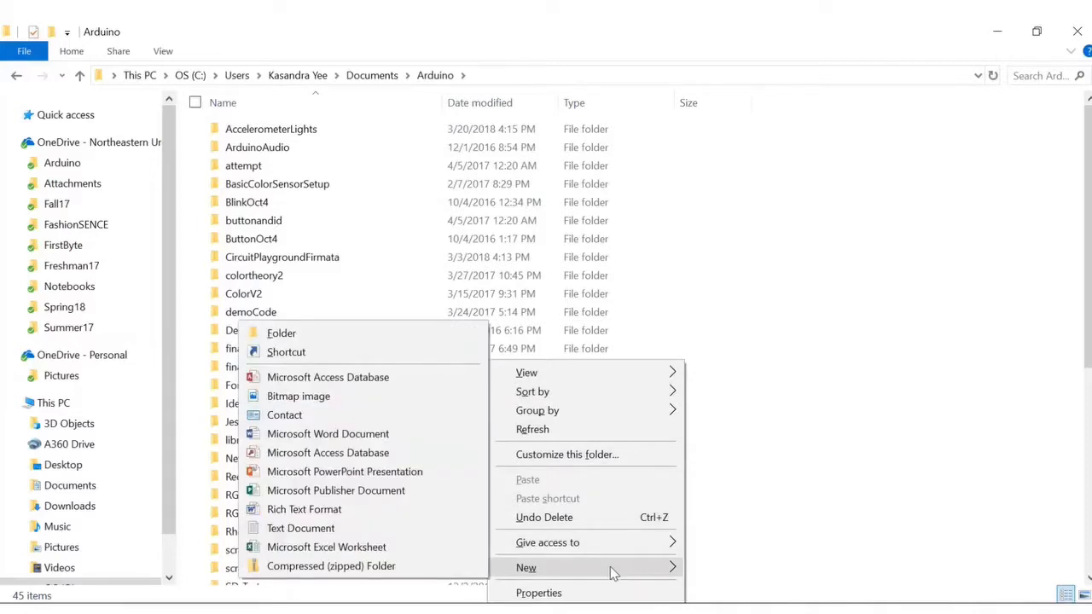
pyautogui.click(431, 341)
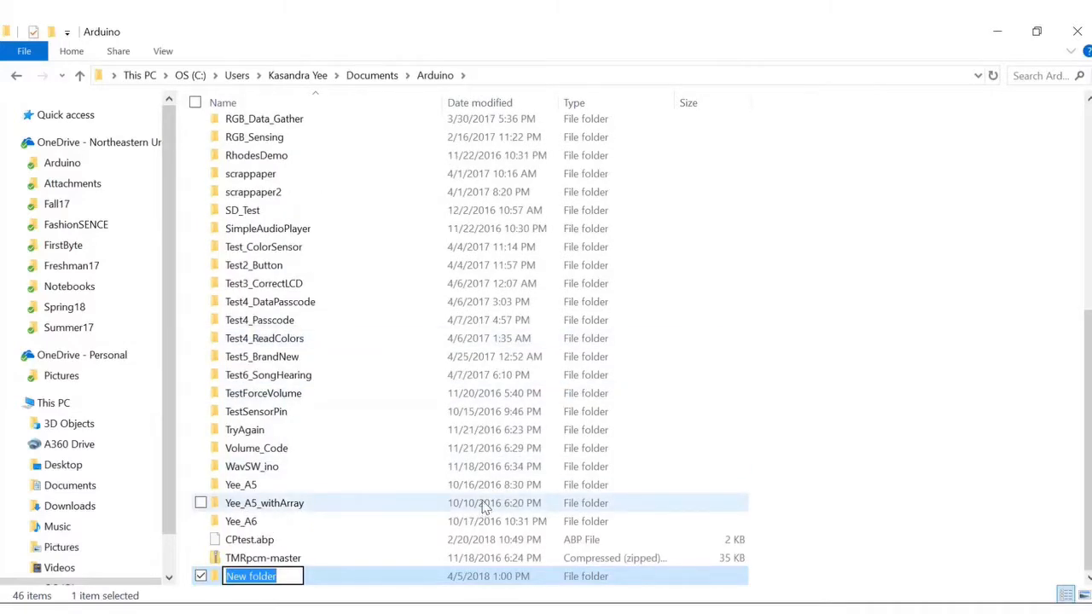
pyautogui.write('too')
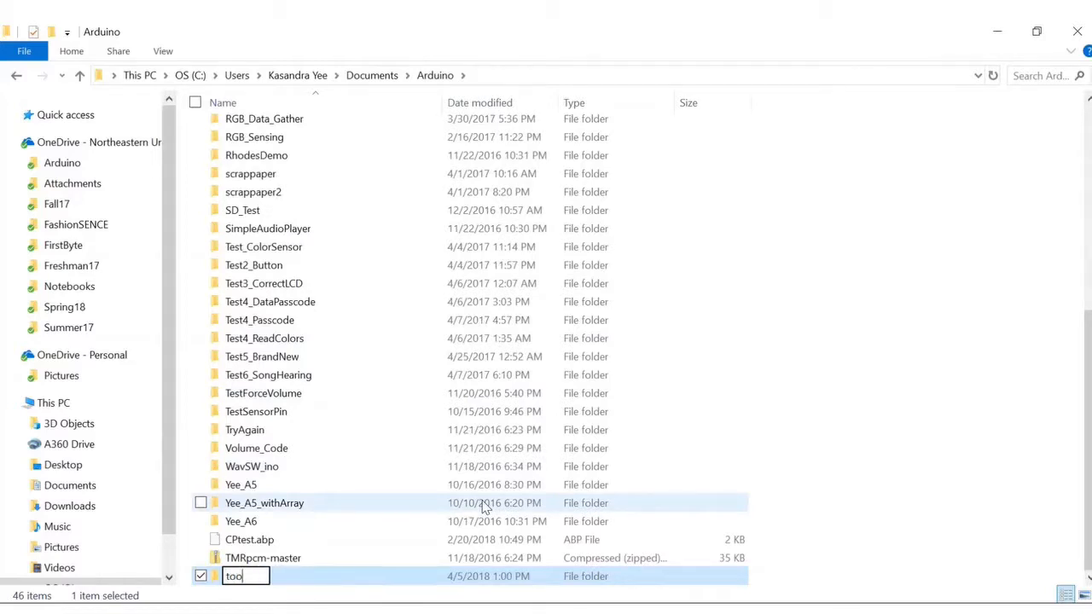
pyautogui.write('ls')
pyautogui.press('Return')
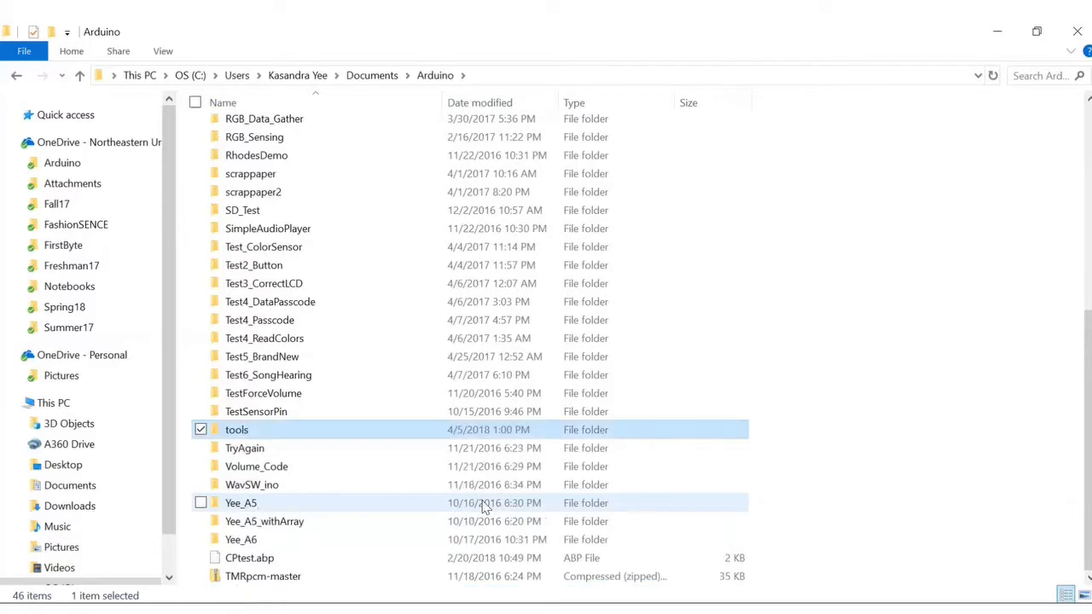
# Step: Open the tools folder and create a subfolder named ArduBlockTool in it
pyautogui.doubleClick(283, 429)
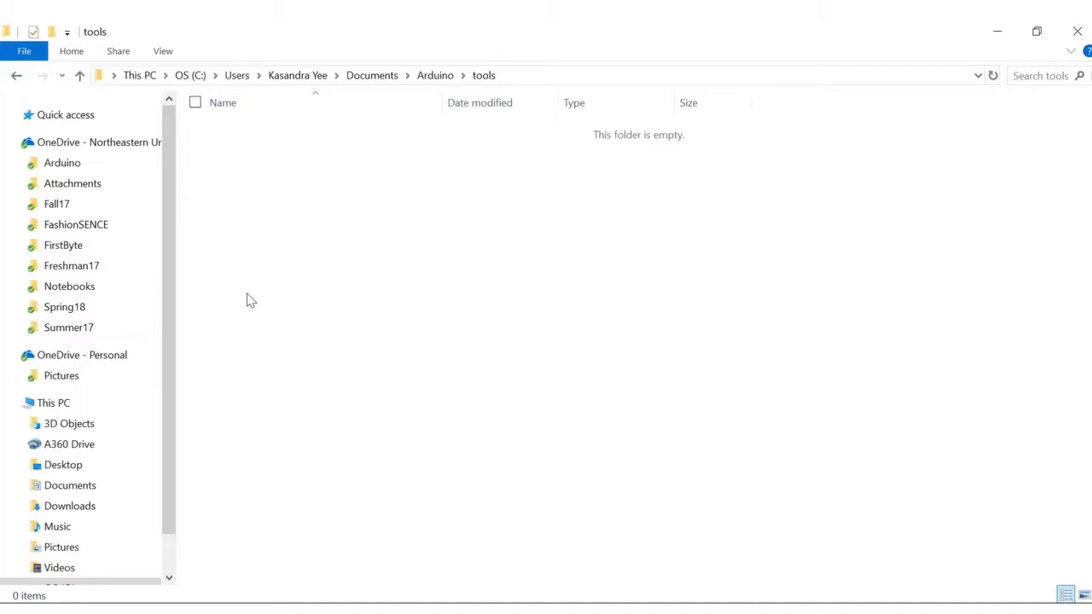
pyautogui.rightClick(300, 236)
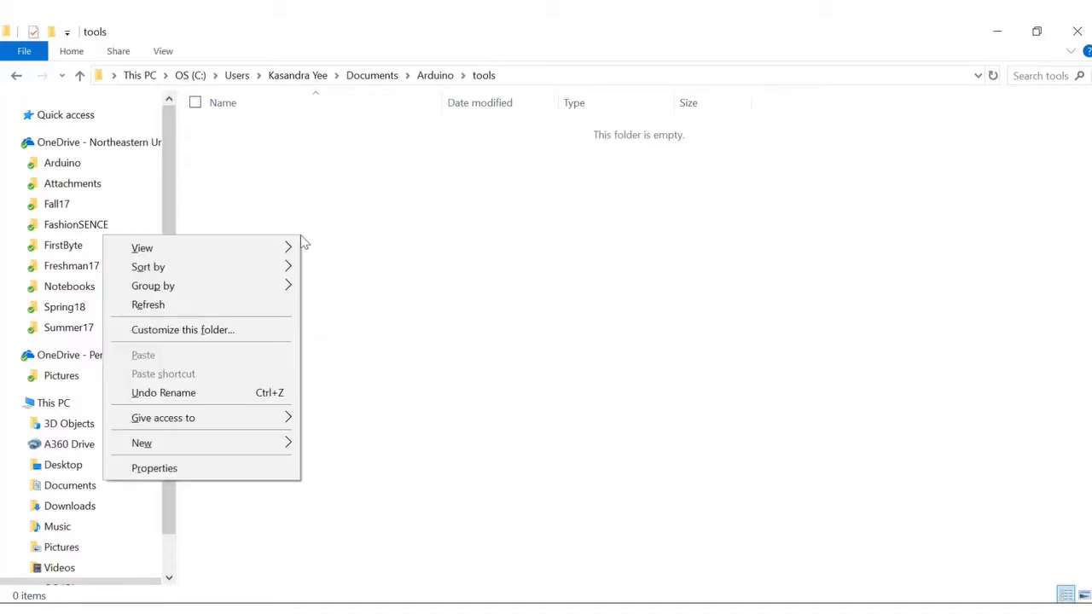
pyautogui.moveTo(276, 446)
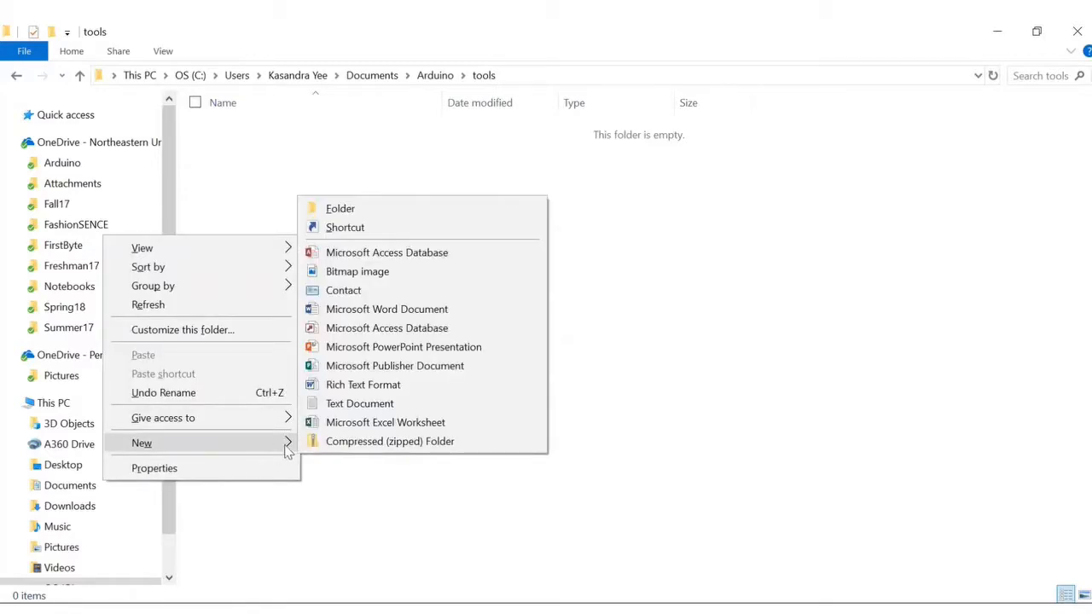
pyautogui.click(380, 213)
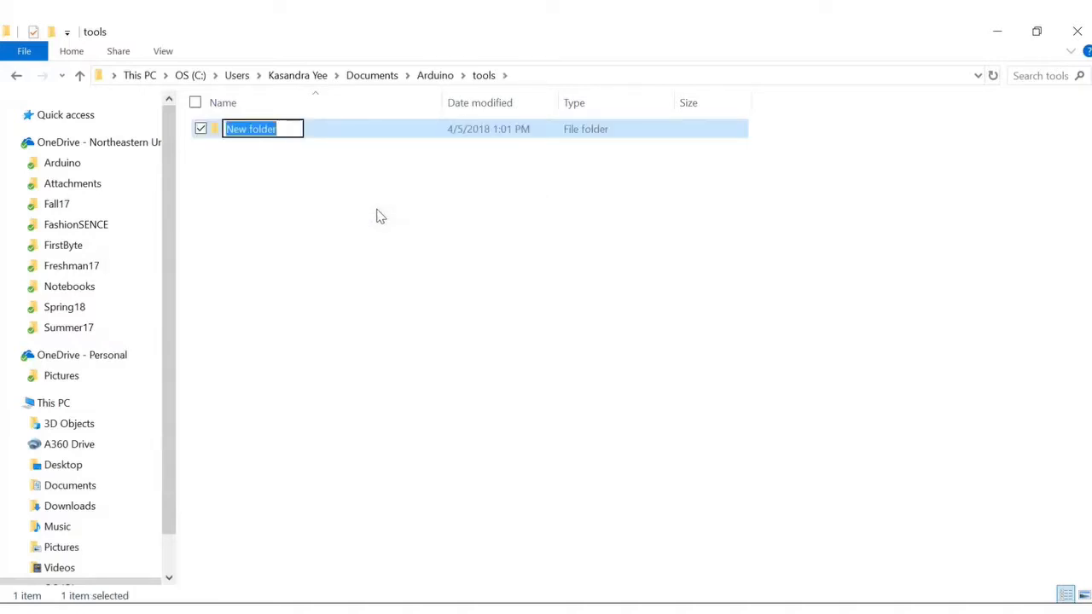
pyautogui.write('Ard')
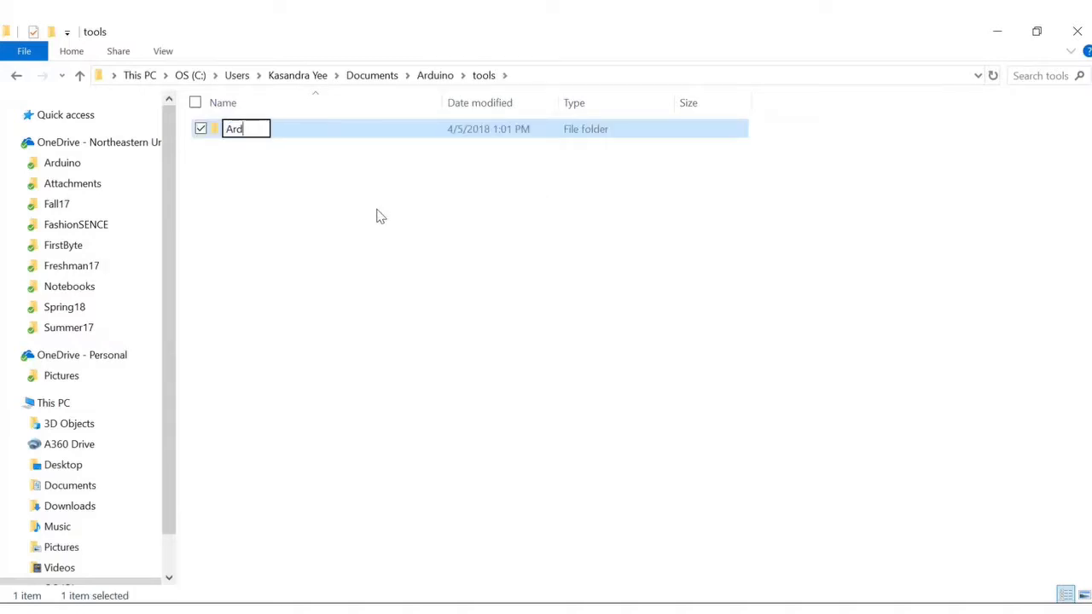
pyautogui.write('uBlo')
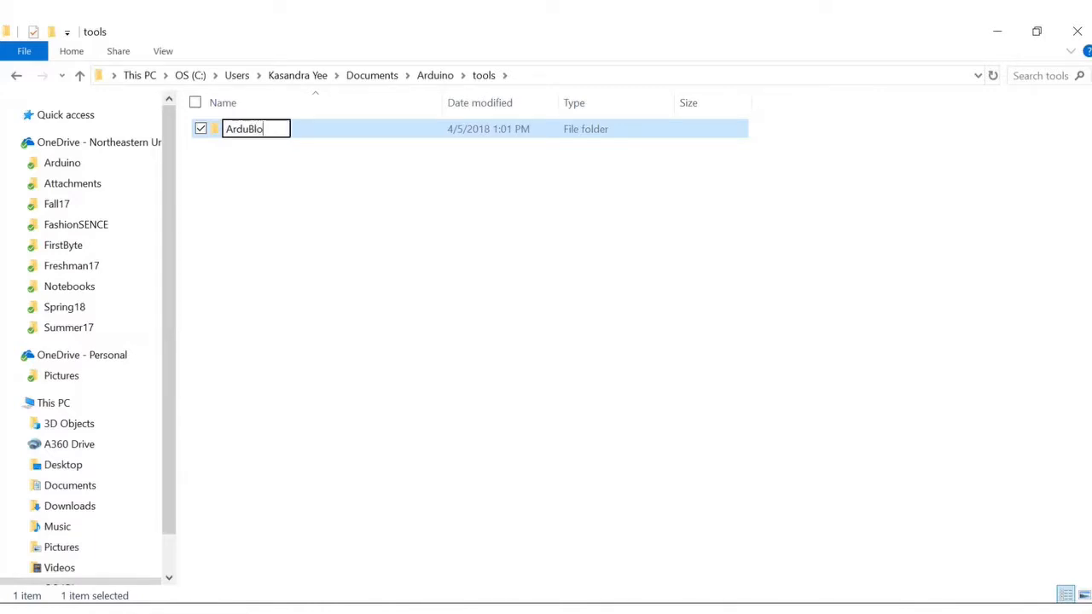
pyautogui.write('ckTool')
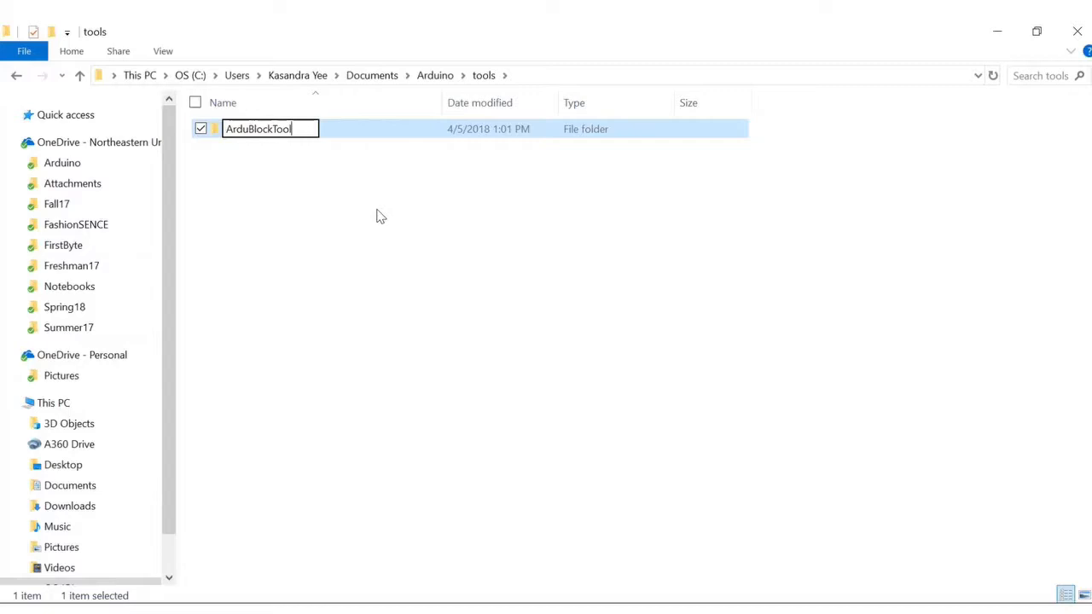
pyautogui.press('Return')
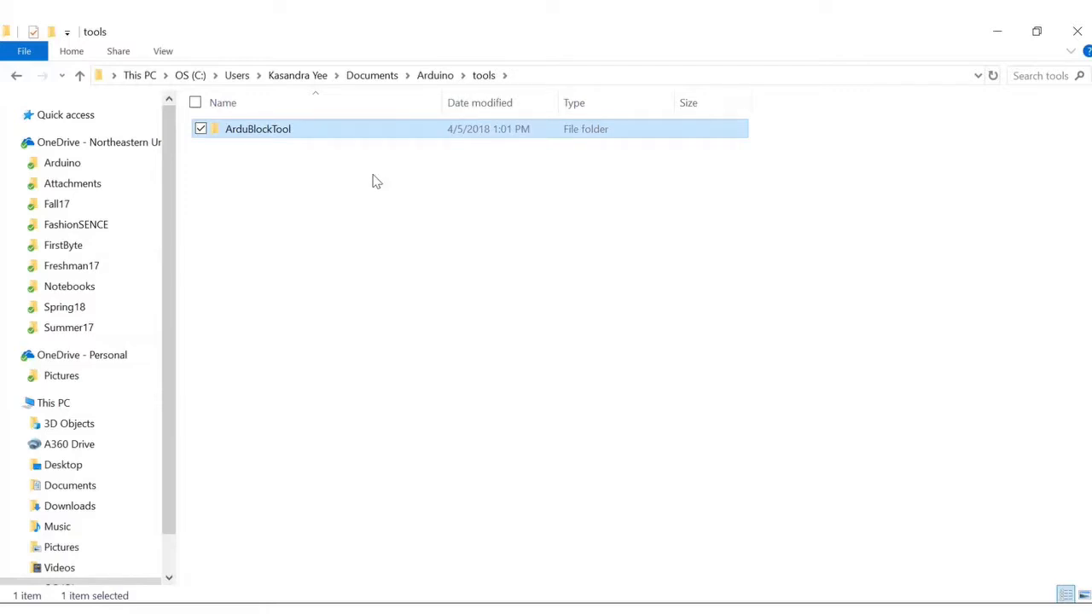
# Step: Open the ArduBlockTool folder and create a subfolder named tool in it
pyautogui.doubleClick(273, 129)
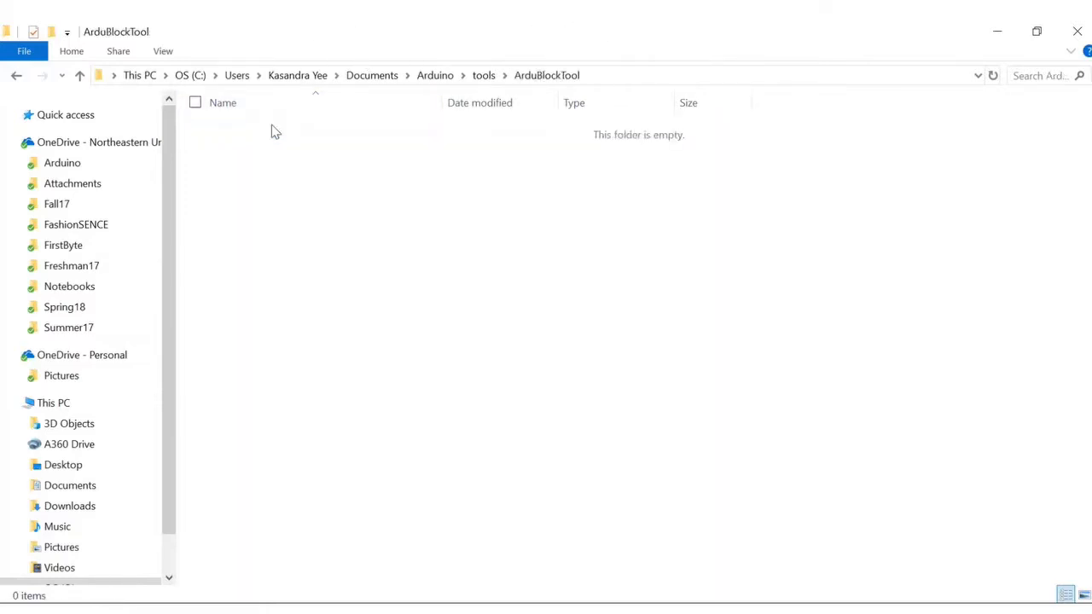
pyautogui.rightClick(300, 200)
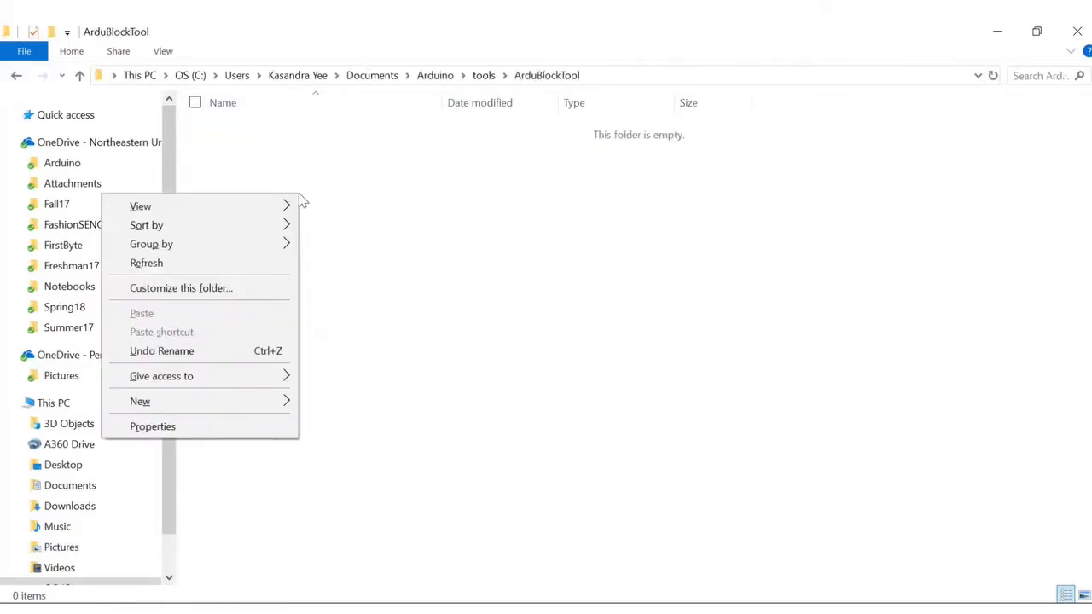
pyautogui.moveTo(227, 399)
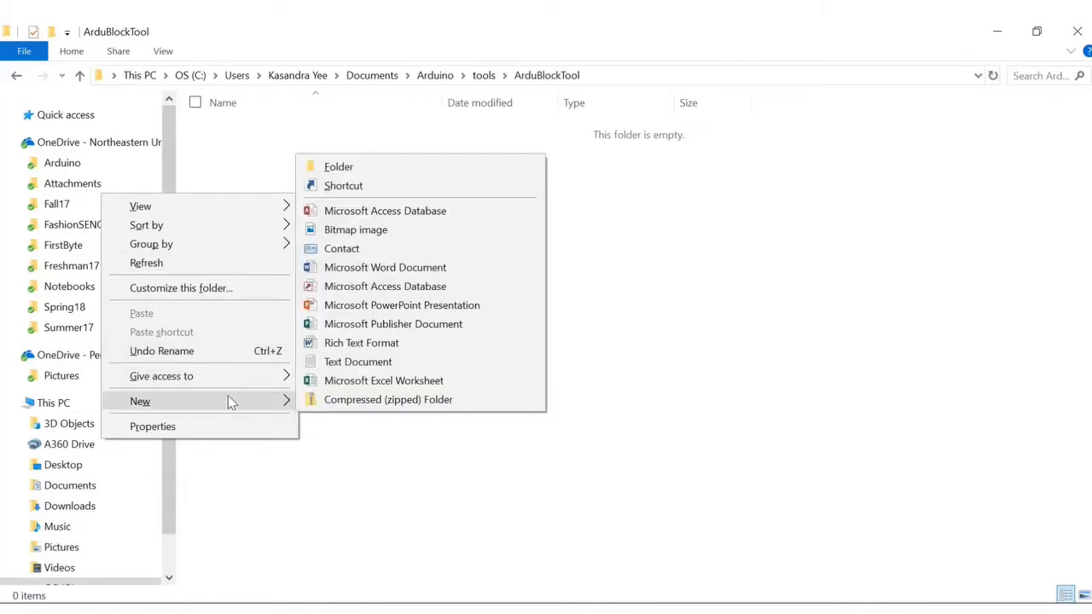
pyautogui.click(329, 167)
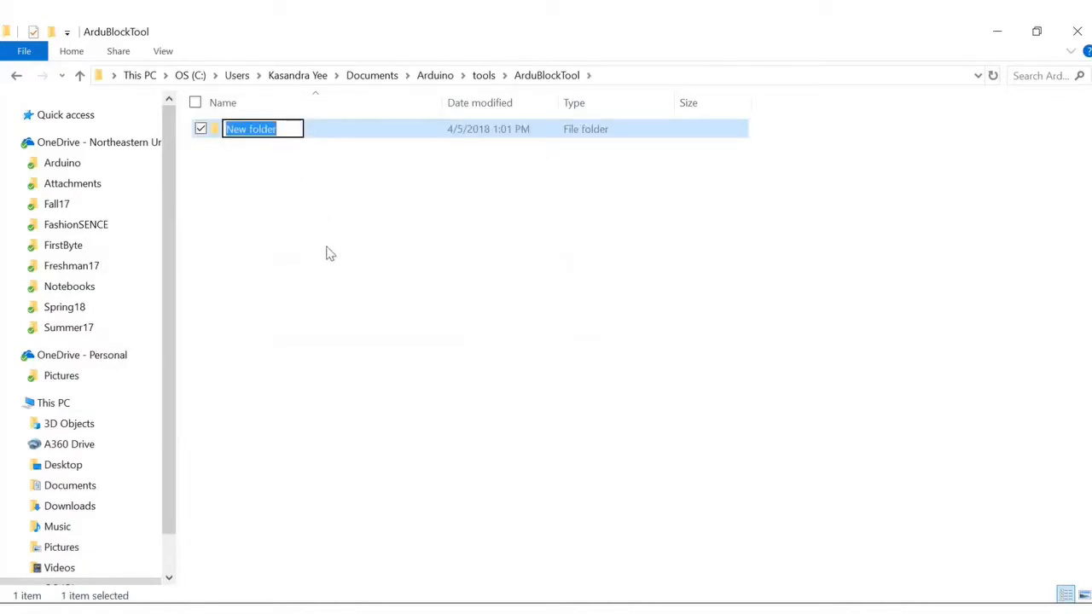
pyautogui.write('too')
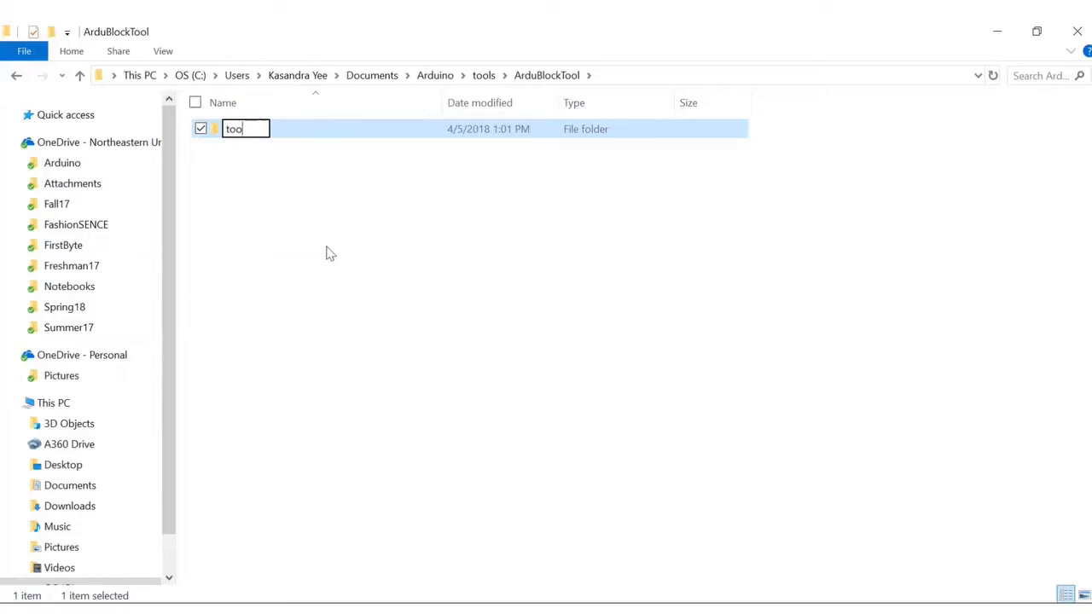
pyautogui.write('l')
pyautogui.press('Return')
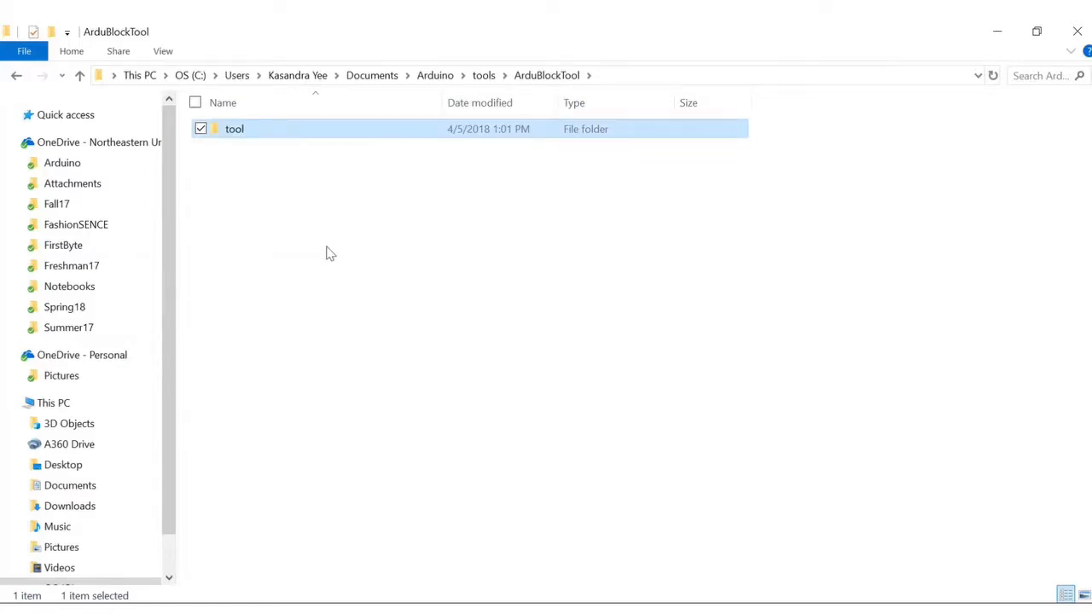
# Step: Open the tool folder inside ArduBlockTool and check its full path
pyautogui.click(240, 183)
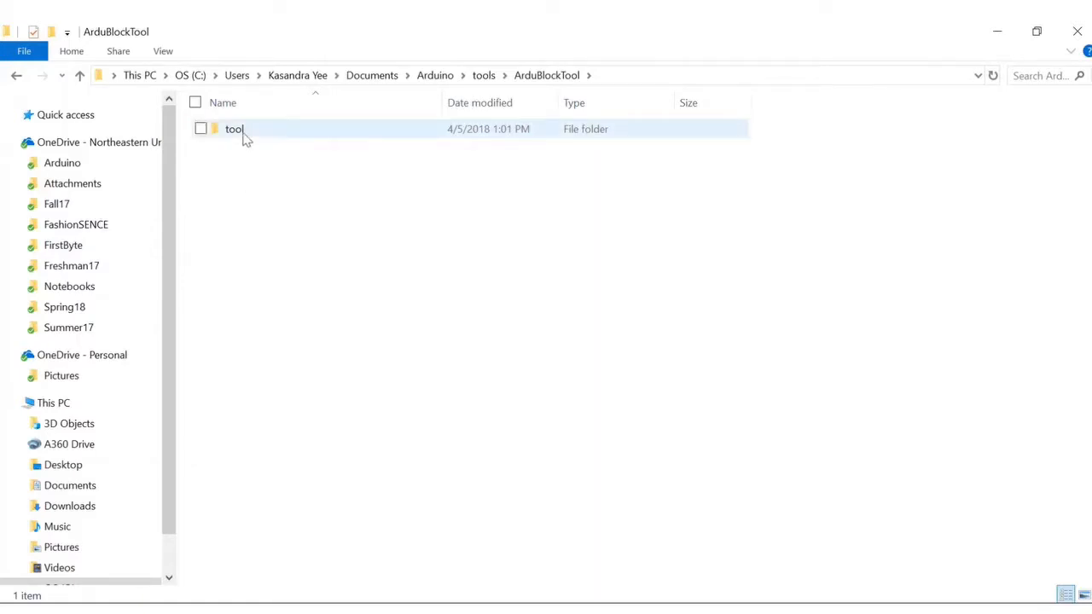
pyautogui.doubleClick(245, 139)
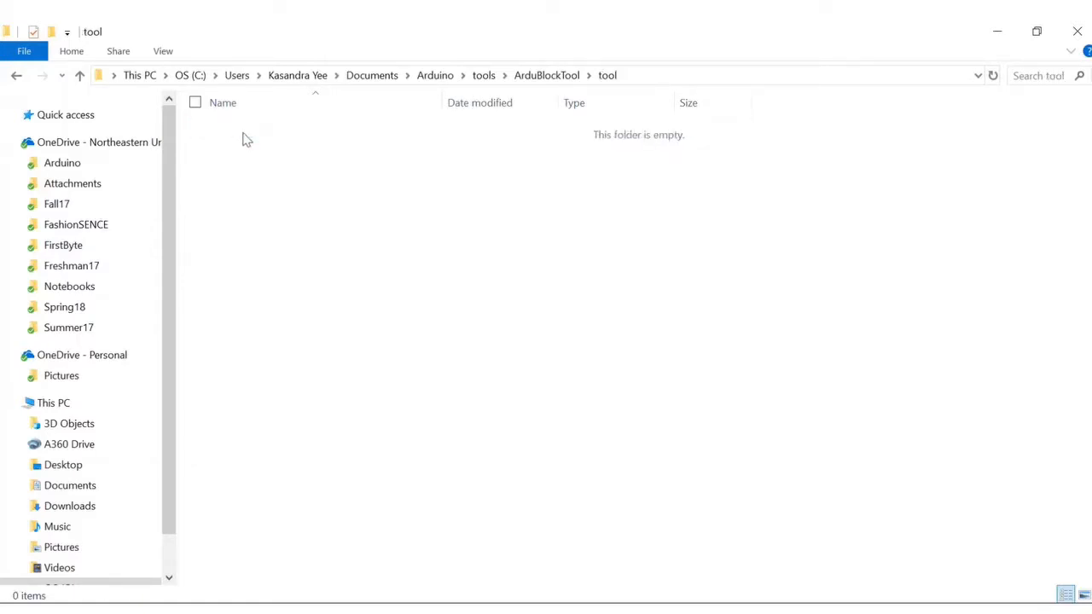
pyautogui.click(663, 76)
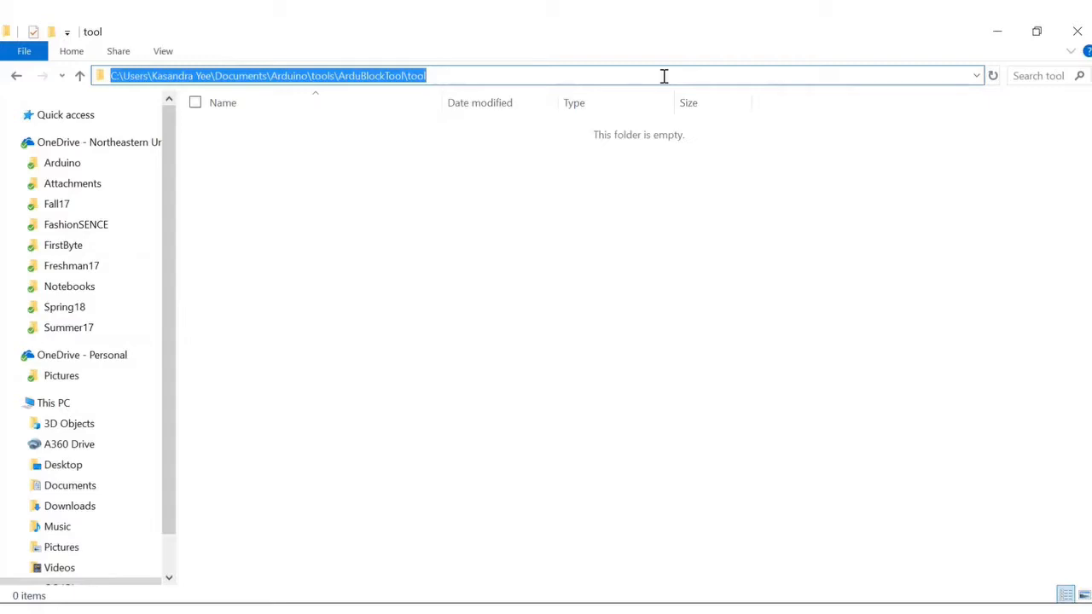
pyautogui.click(489, 552)
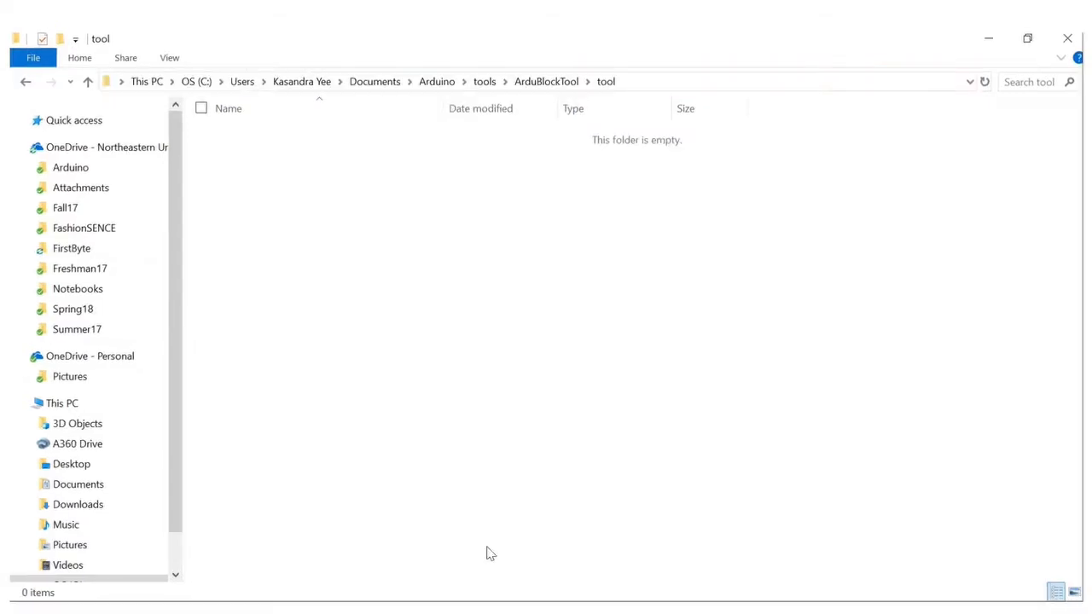
# Step: Move the ardublock-beta-20140702 jar file from the Downloads folder into the tool folder
pyautogui.click(487, 597)
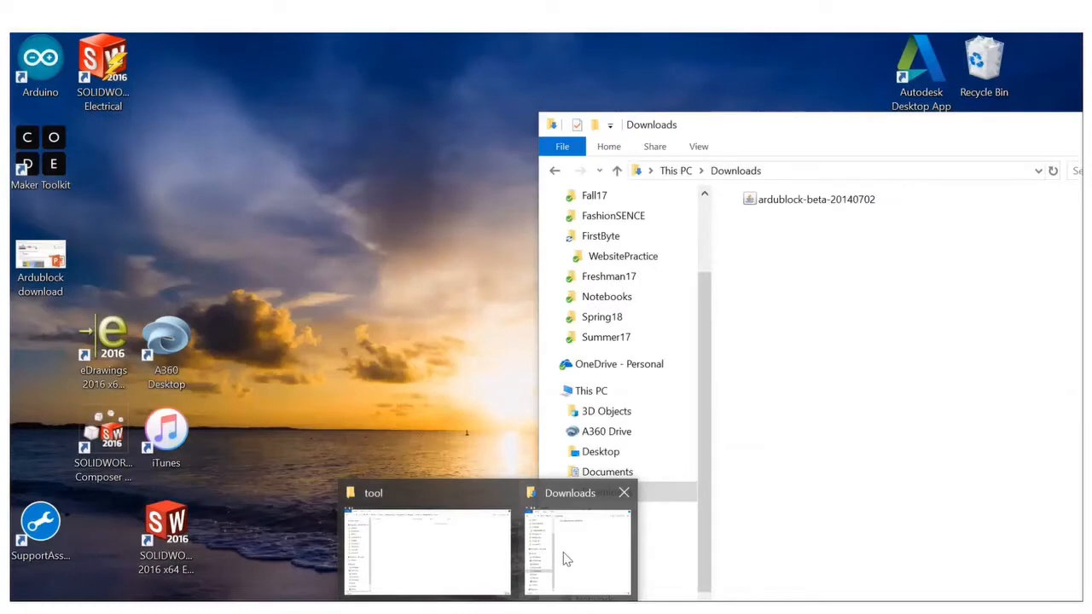
pyautogui.click(563, 561)
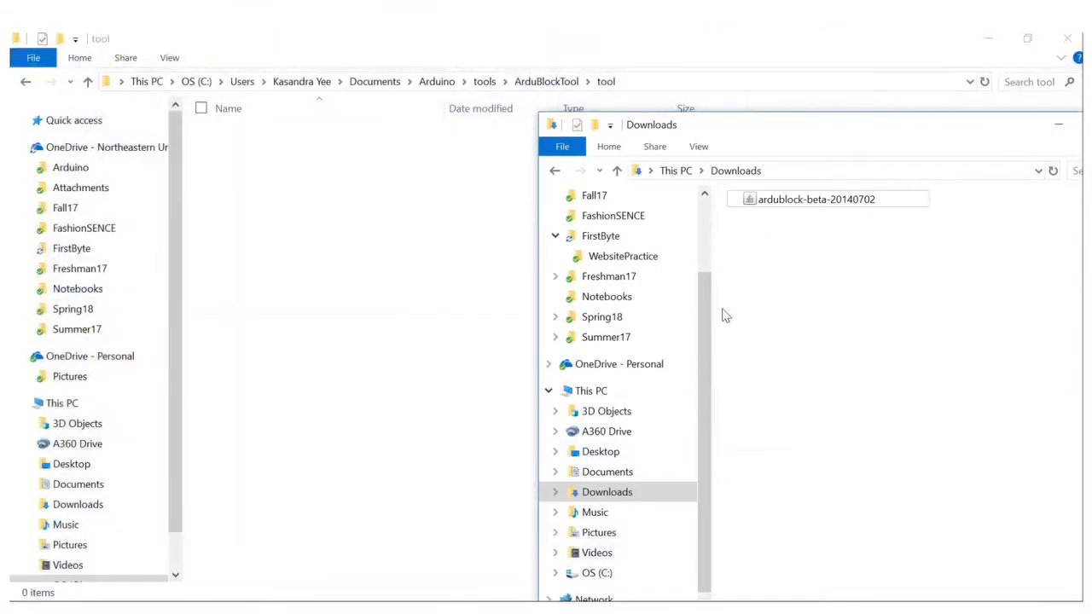
pyautogui.click(793, 203)
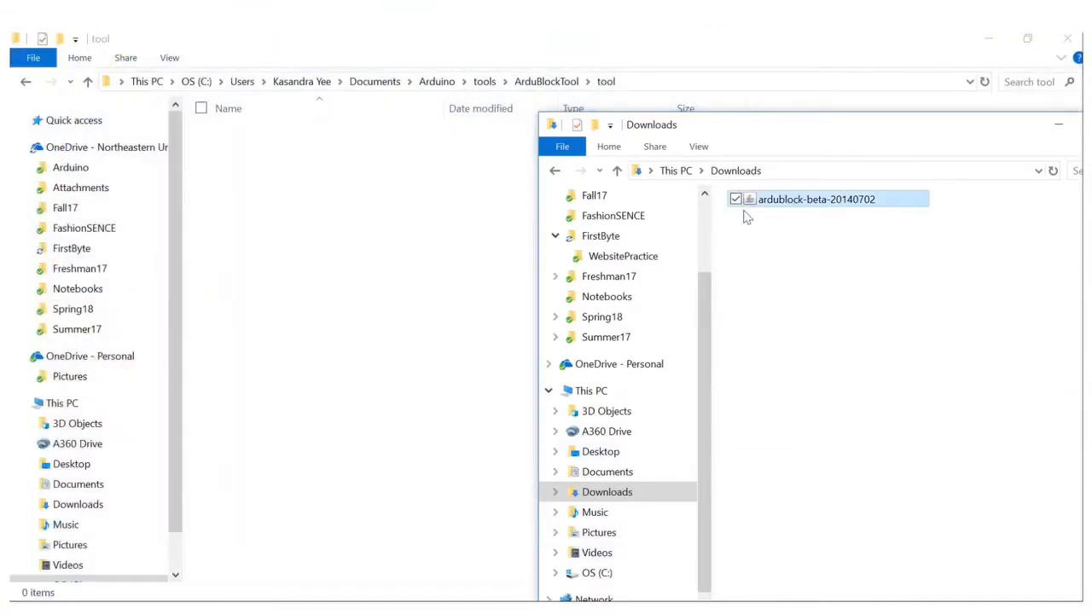
pyautogui.moveTo(745, 218); pyautogui.dragTo(378, 207)
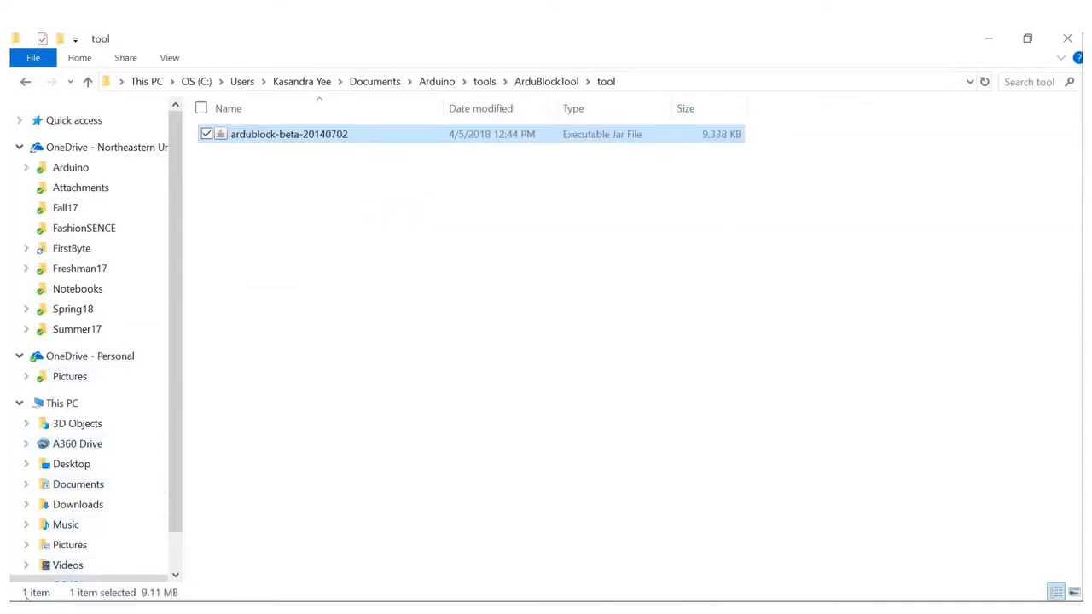
# Step: Find the Arduino desktop app with the Windows search and launch it
pyautogui.press('super')
pyautogui.write('ard')
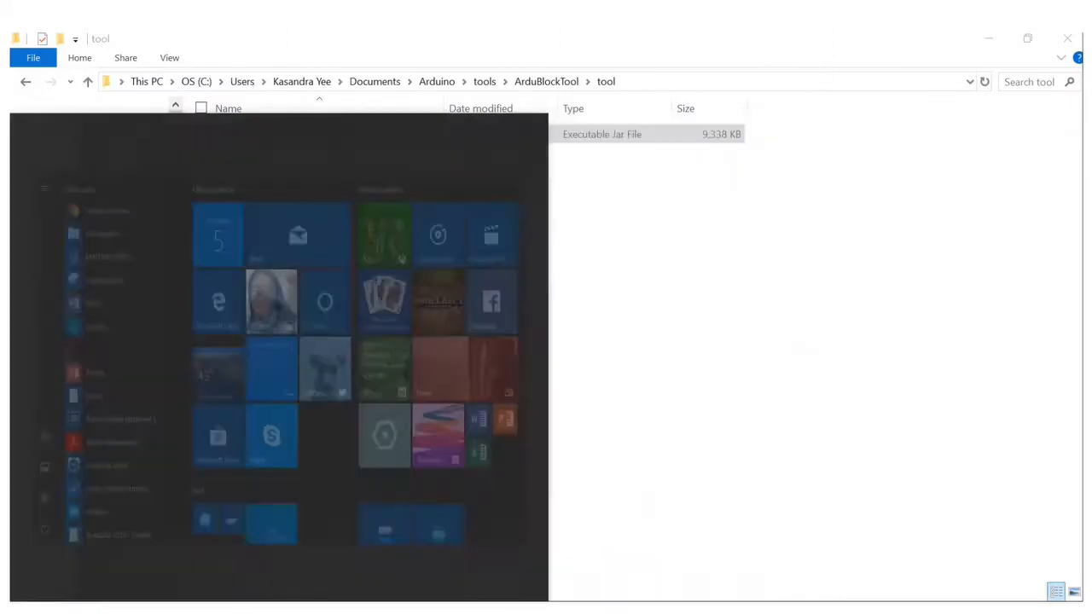
pyautogui.write('ui')
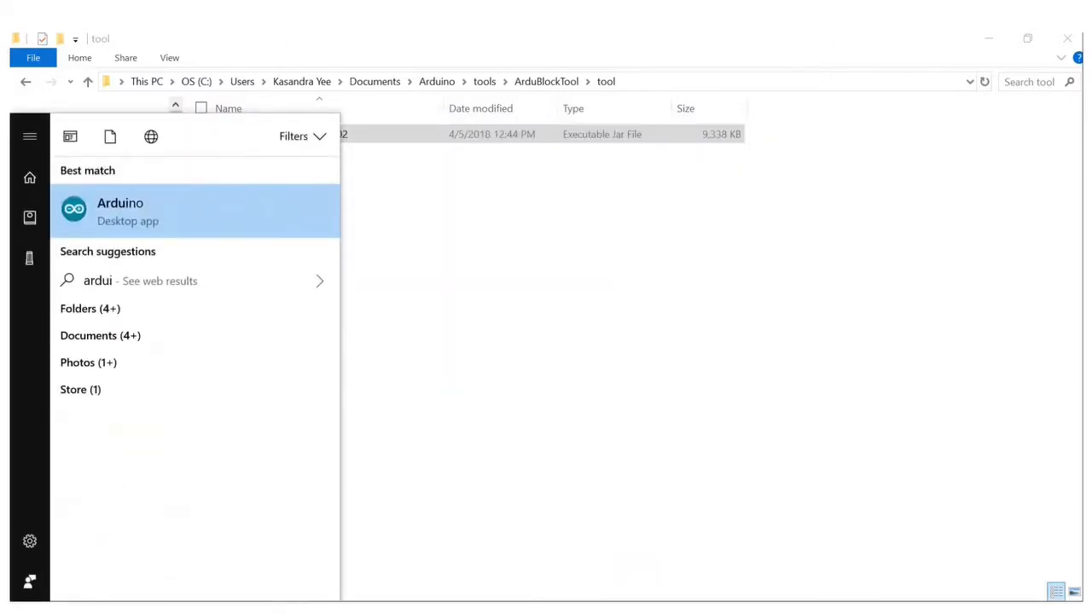
pyautogui.press('Return')
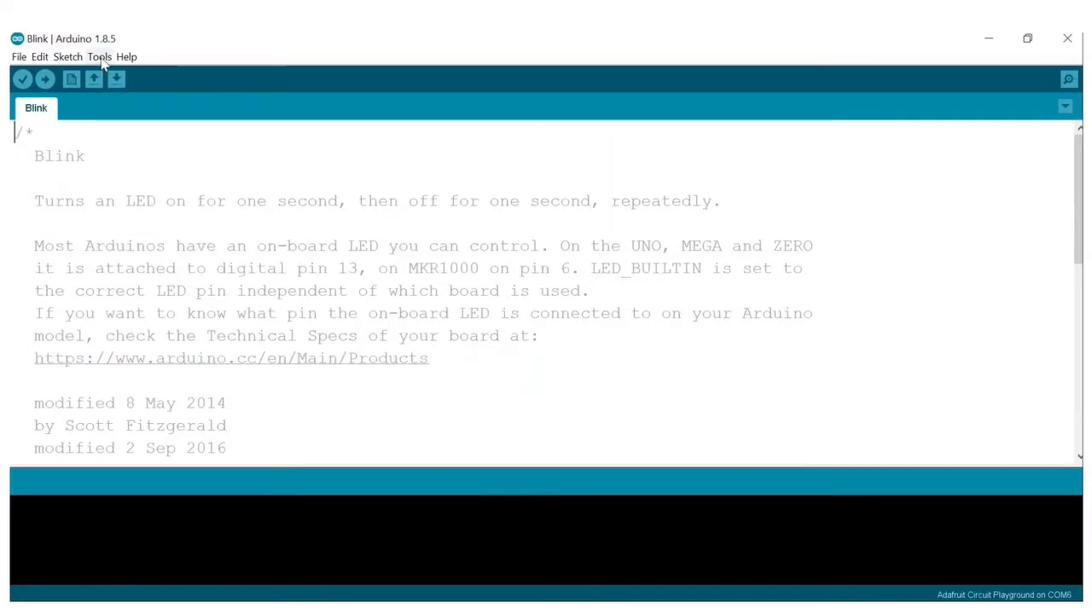
# Step: Check the board, port and programmer settings in the Arduino IDE
pyautogui.click(99, 57)
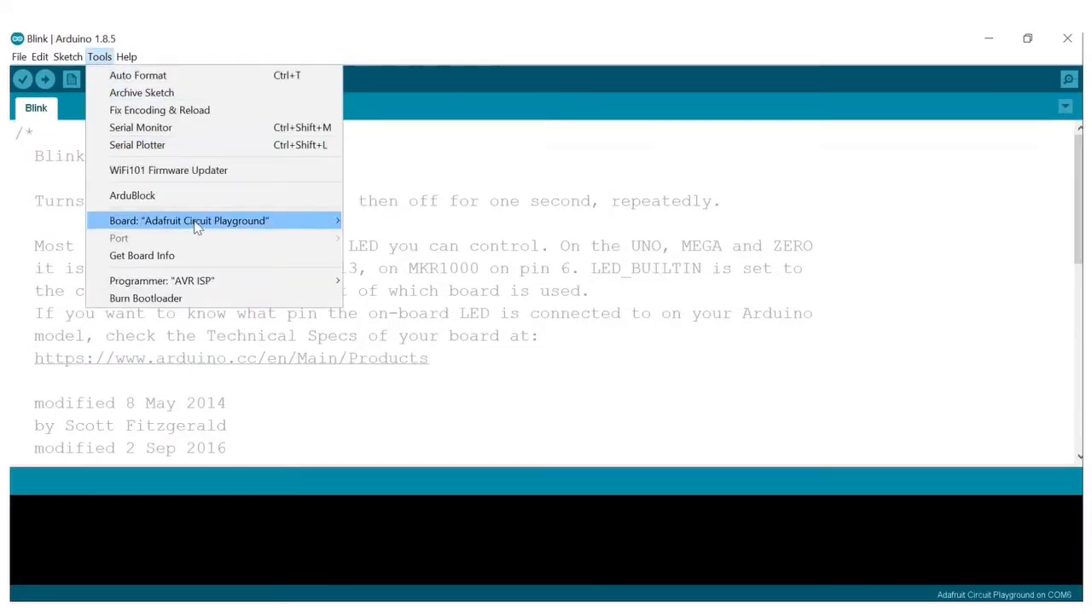
pyautogui.moveTo(207, 227)
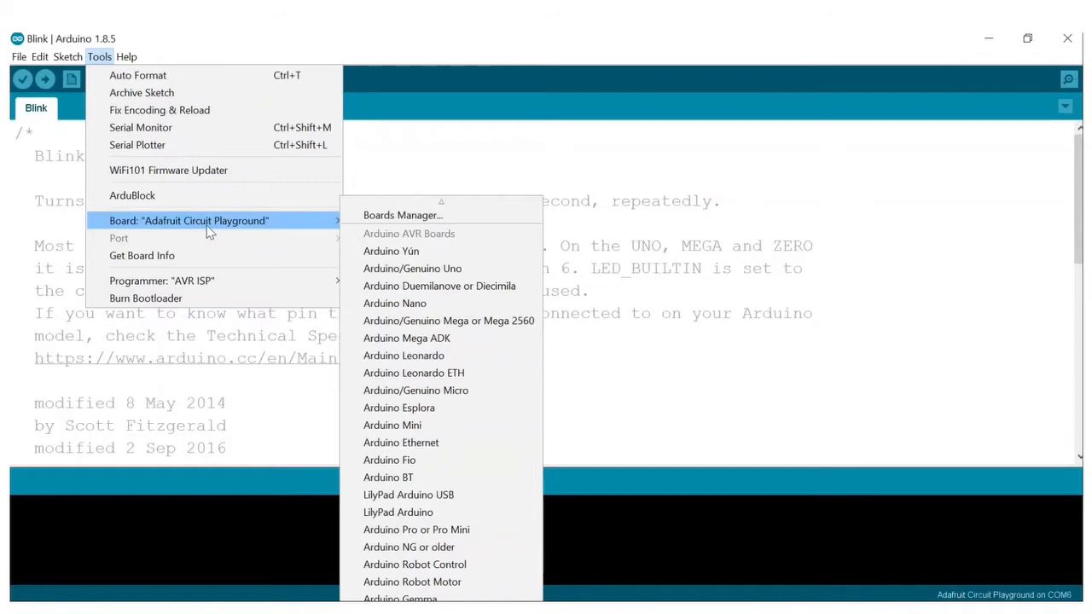
pyautogui.moveTo(250, 290)
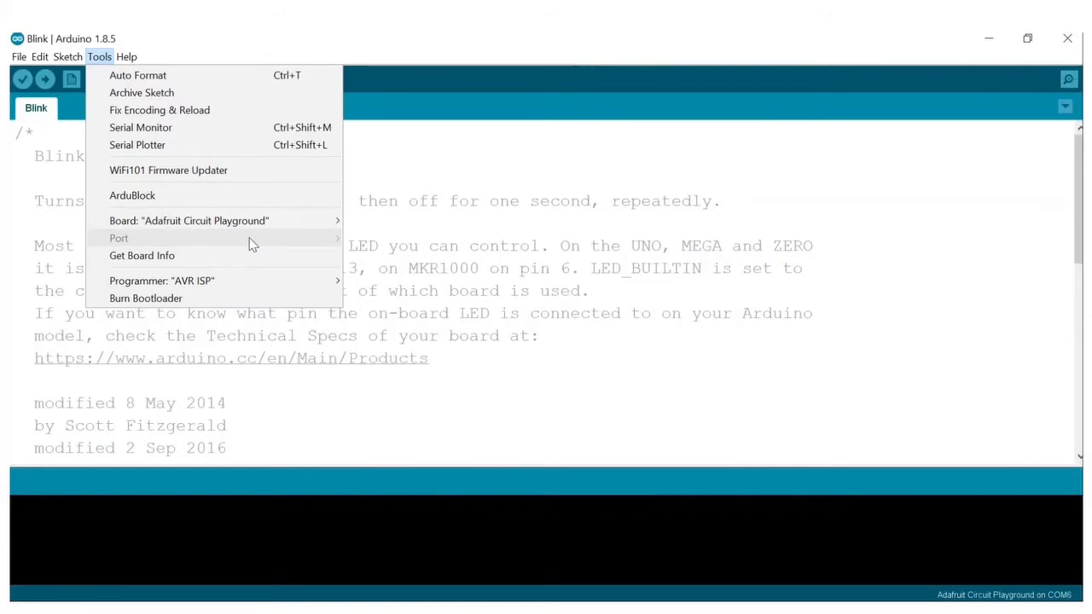
# Step: Launch ArduBlock from the Arduino IDE and open its Control block category
pyautogui.click(259, 196)
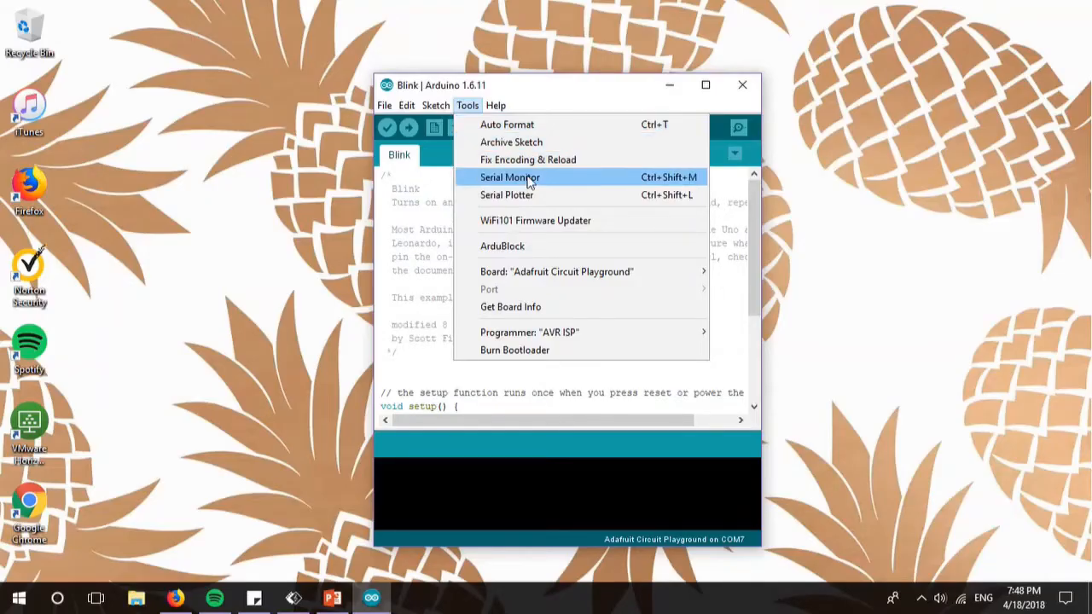
pyautogui.click(558, 247)
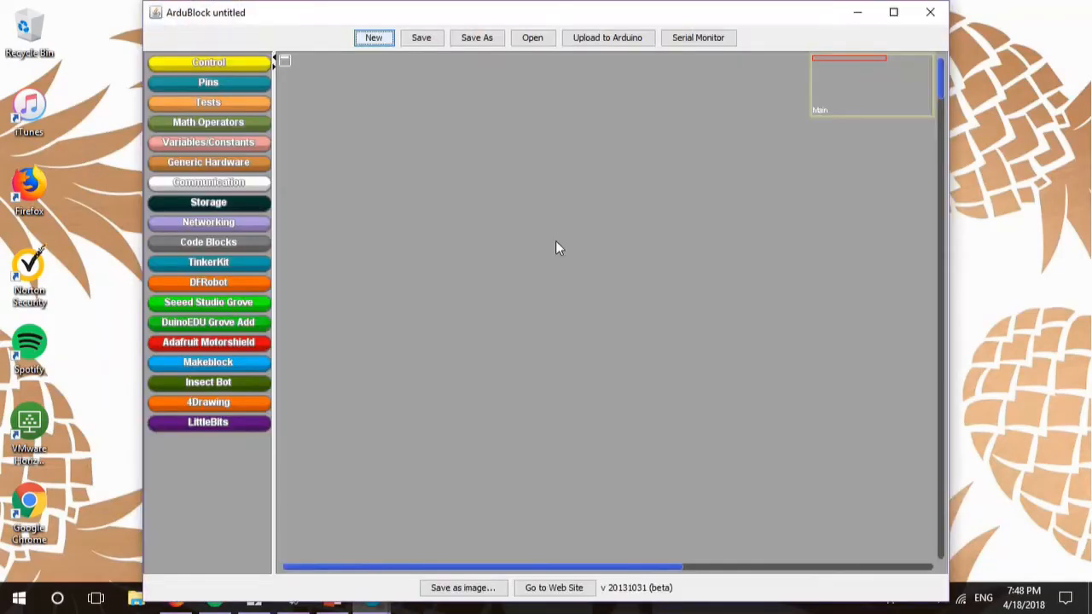
pyautogui.click(254, 65)
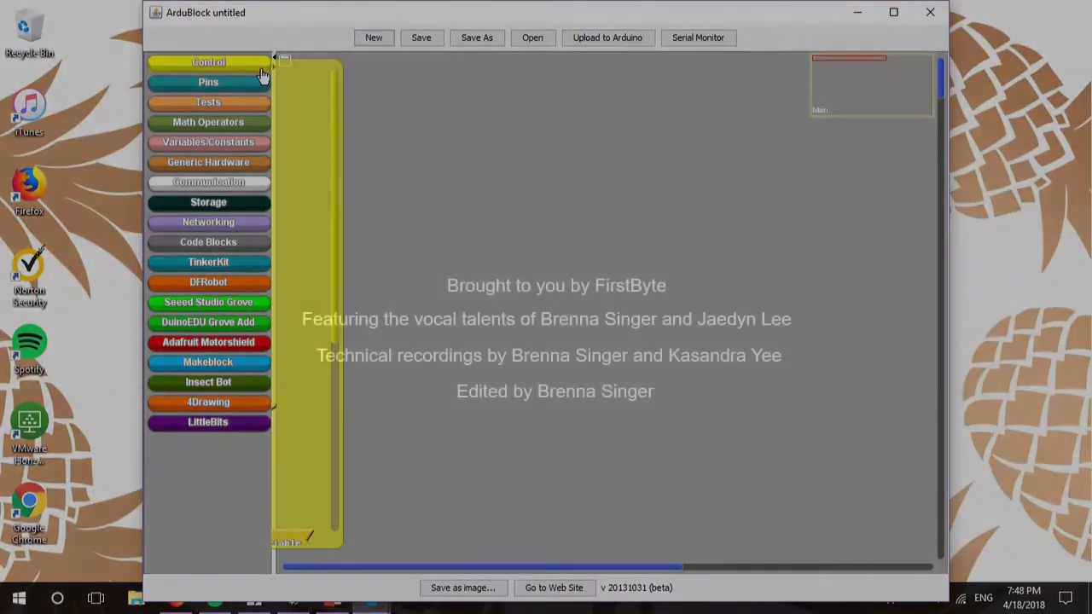